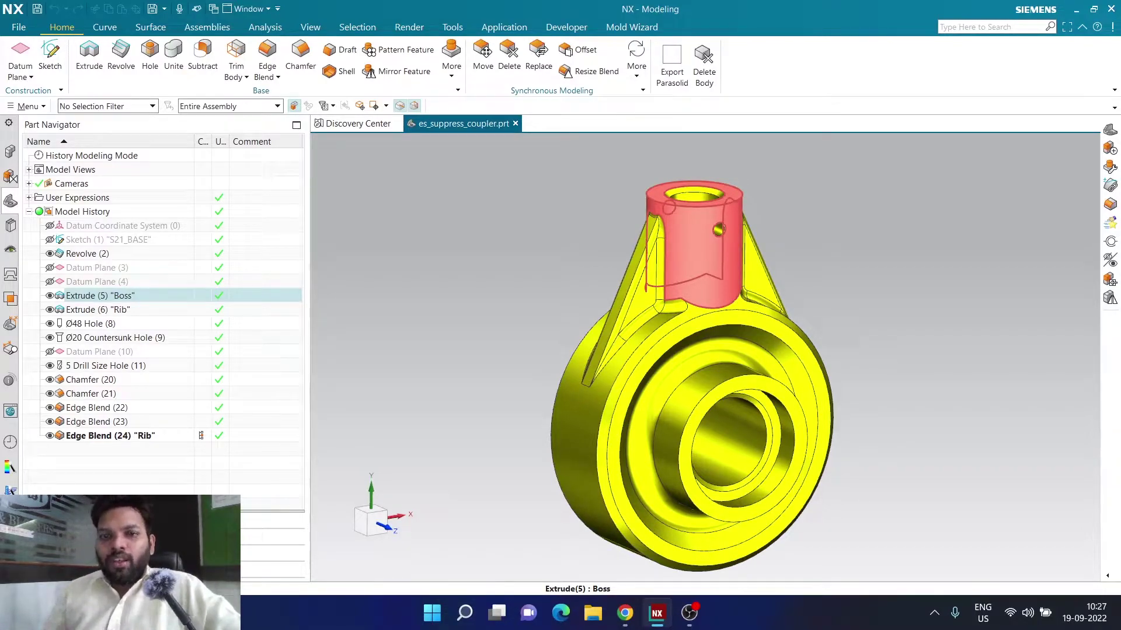
# Examine the user expressions boss_height, inner_dia and outer_dia and the features related to them
pyautogui.click(92, 155)
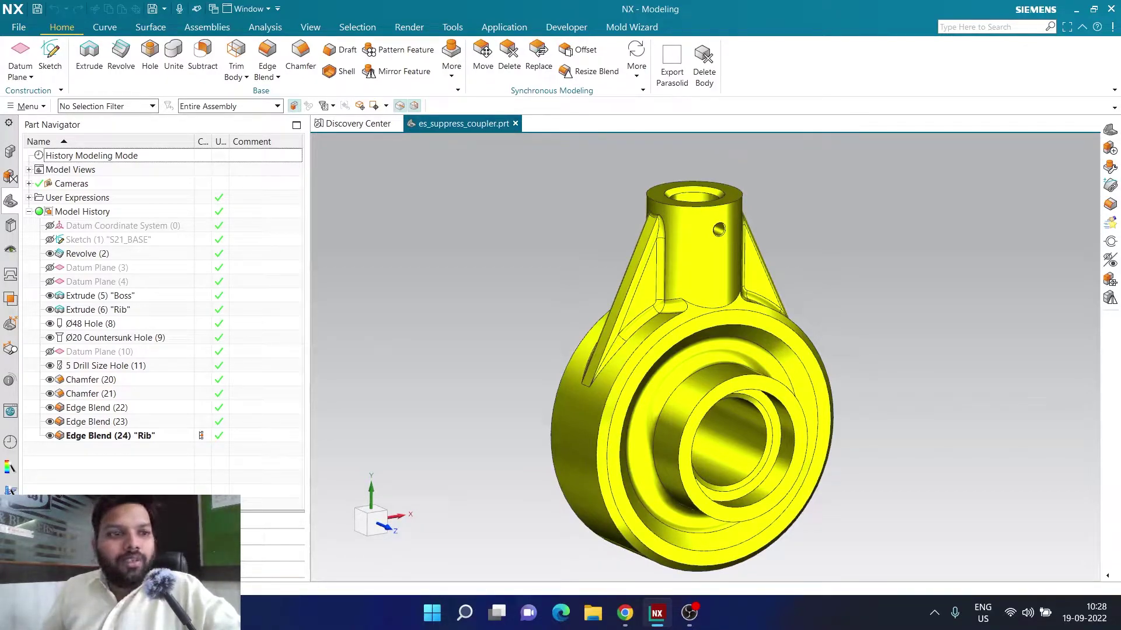
pyautogui.click(29, 197)
pyautogui.click(87, 211)
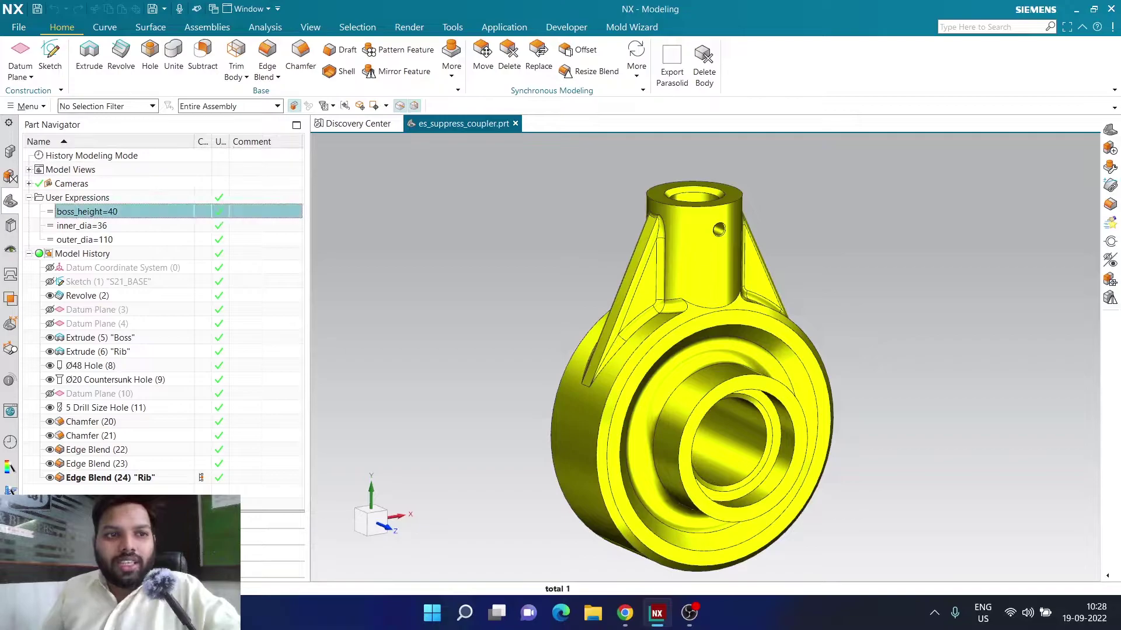
pyautogui.click(82, 225)
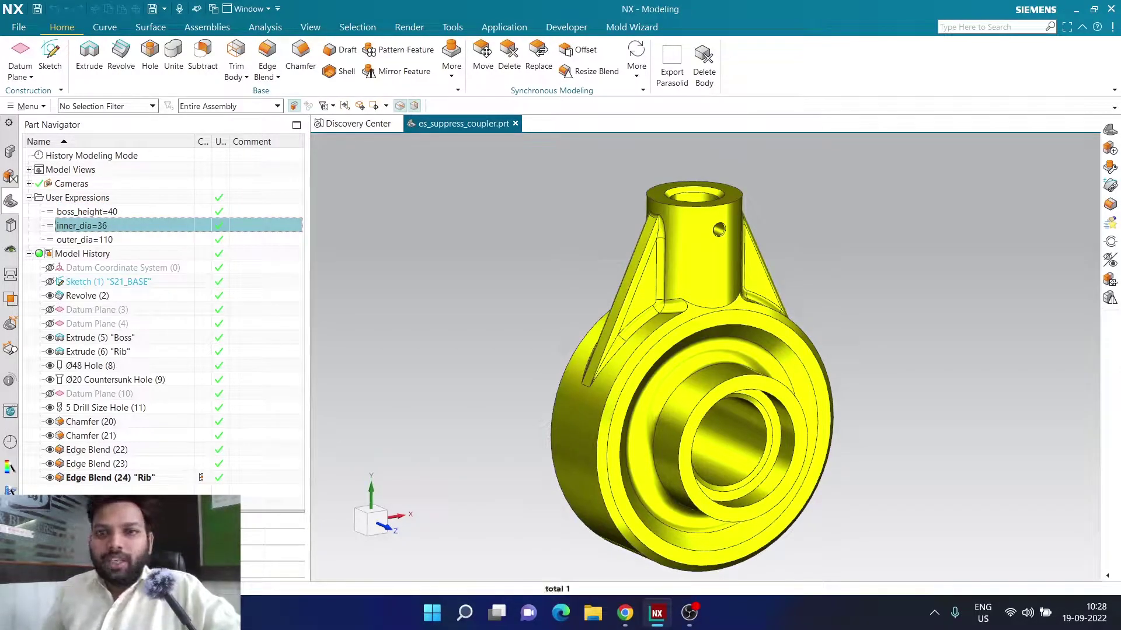
pyautogui.click(85, 240)
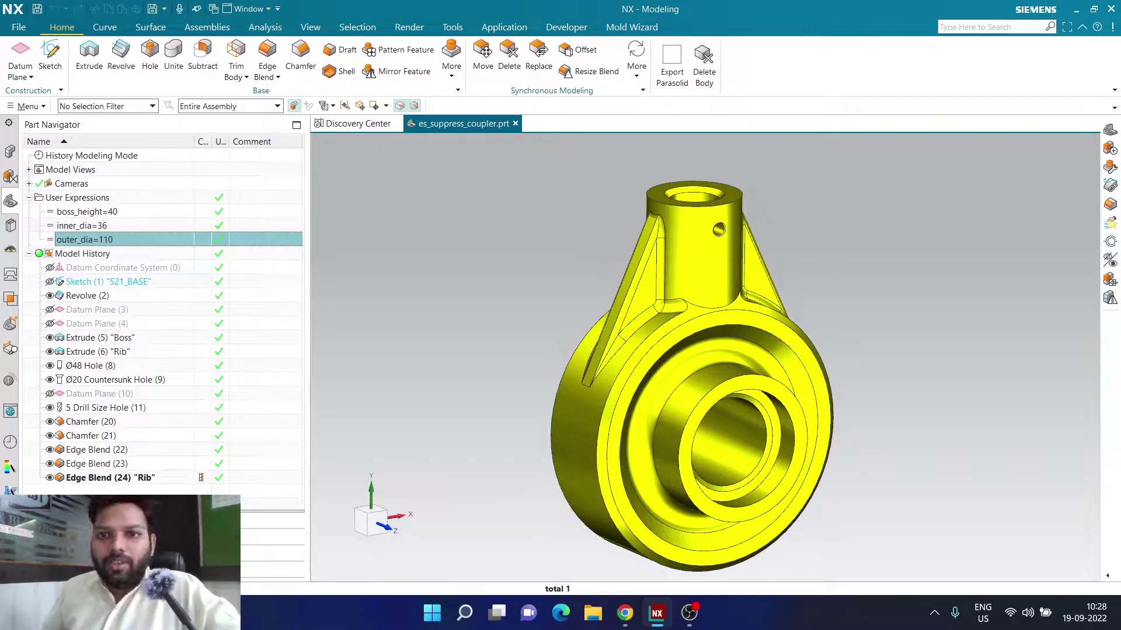
pyautogui.click(28, 198)
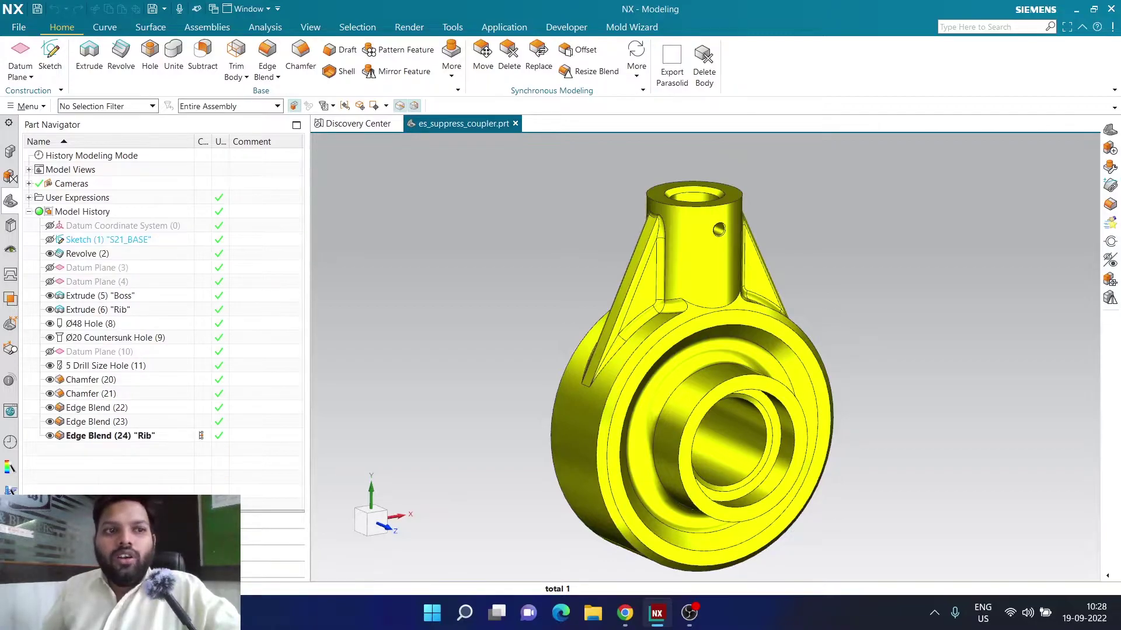
pyautogui.click(28, 197)
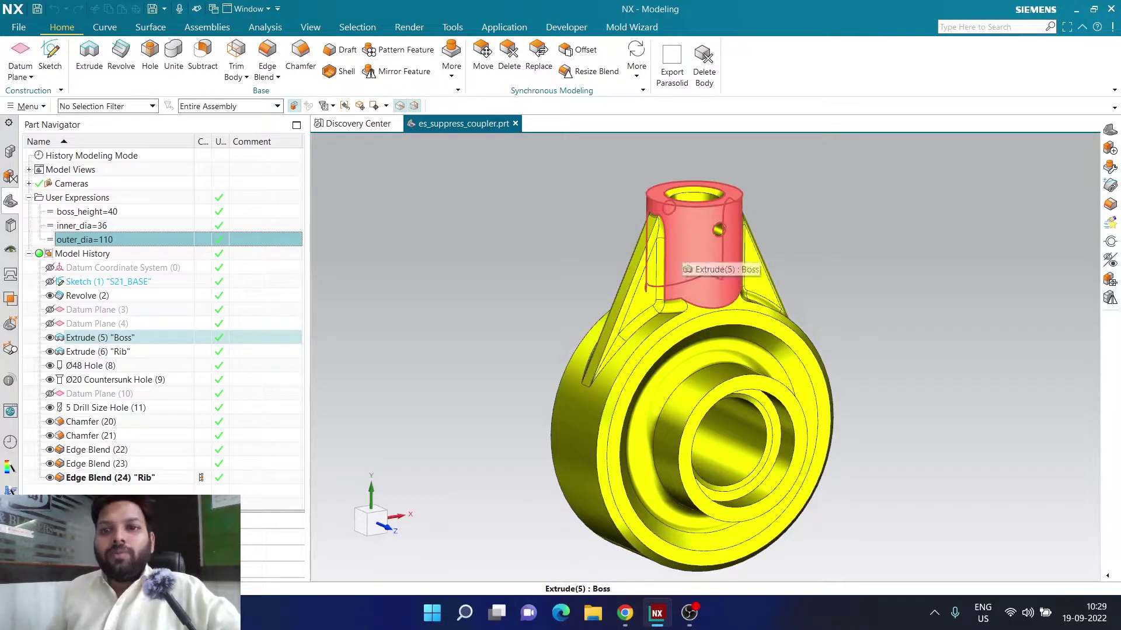
# Inspect the Boss extrude, the Rib extrude and the Rib edge blend in the model history, leaving nothing selected
pyautogui.click(680, 260)
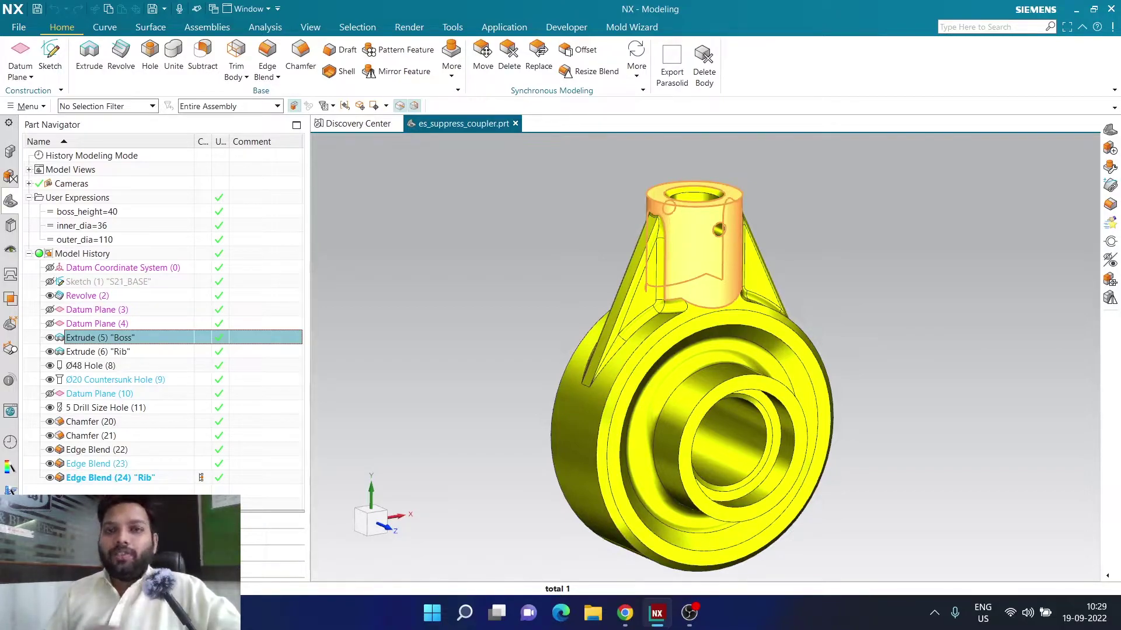
pyautogui.click(98, 352)
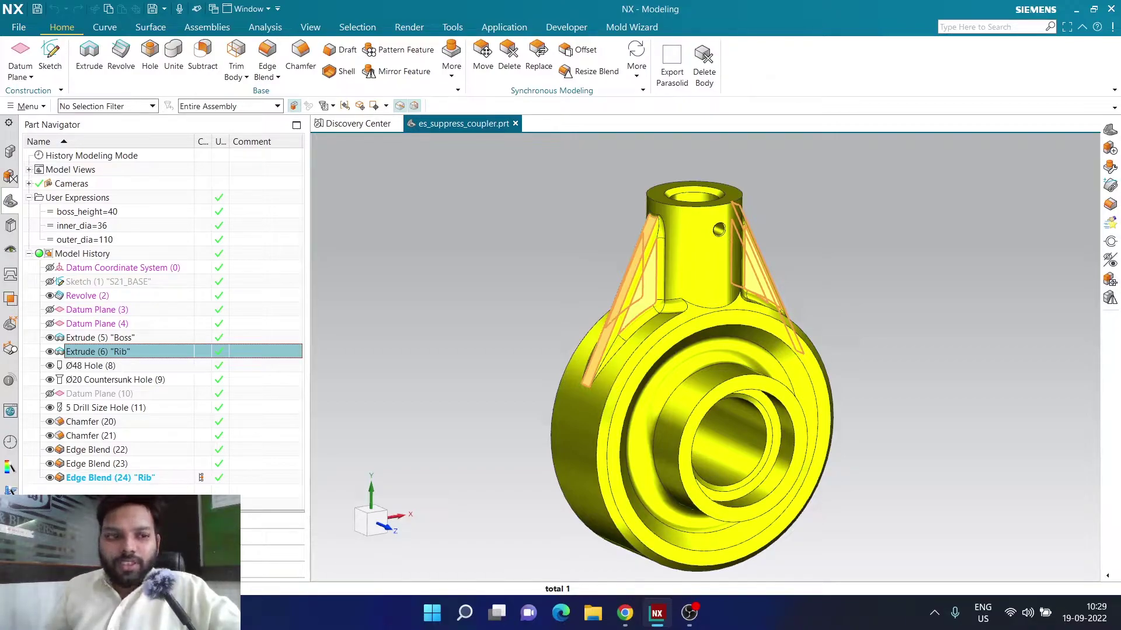
pyautogui.click(111, 477)
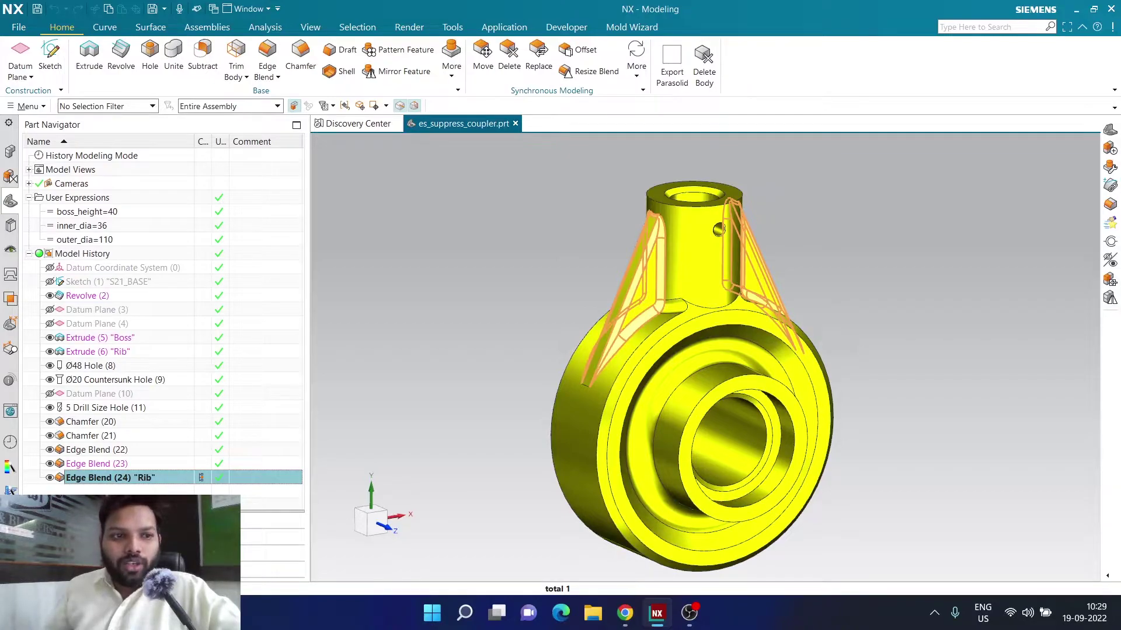
pyautogui.click(98, 351)
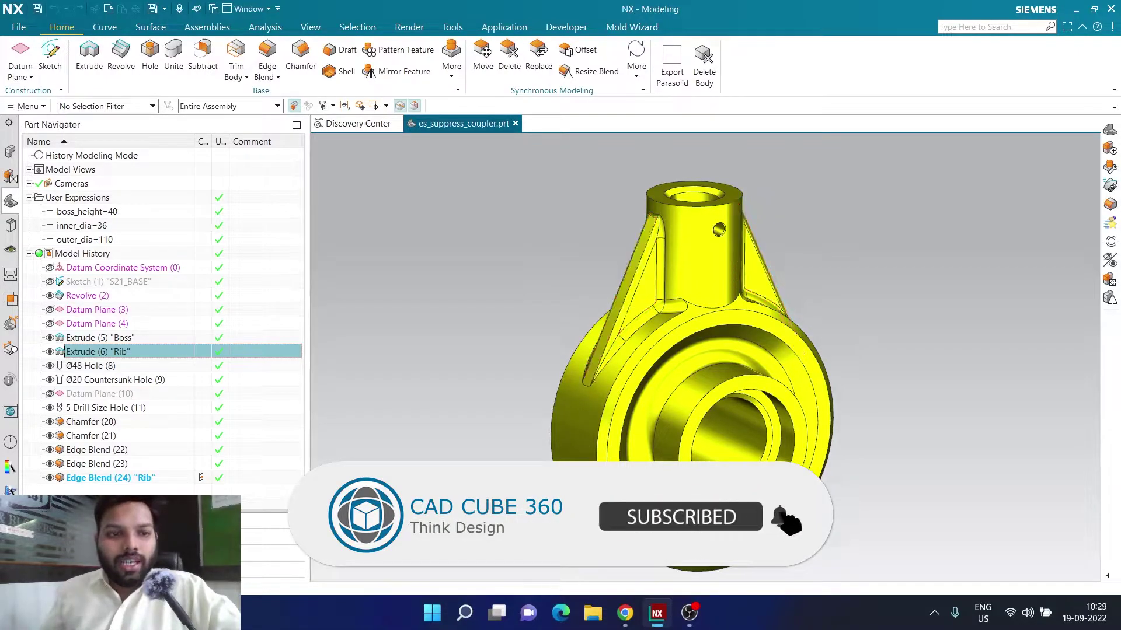
pyautogui.press('Escape')
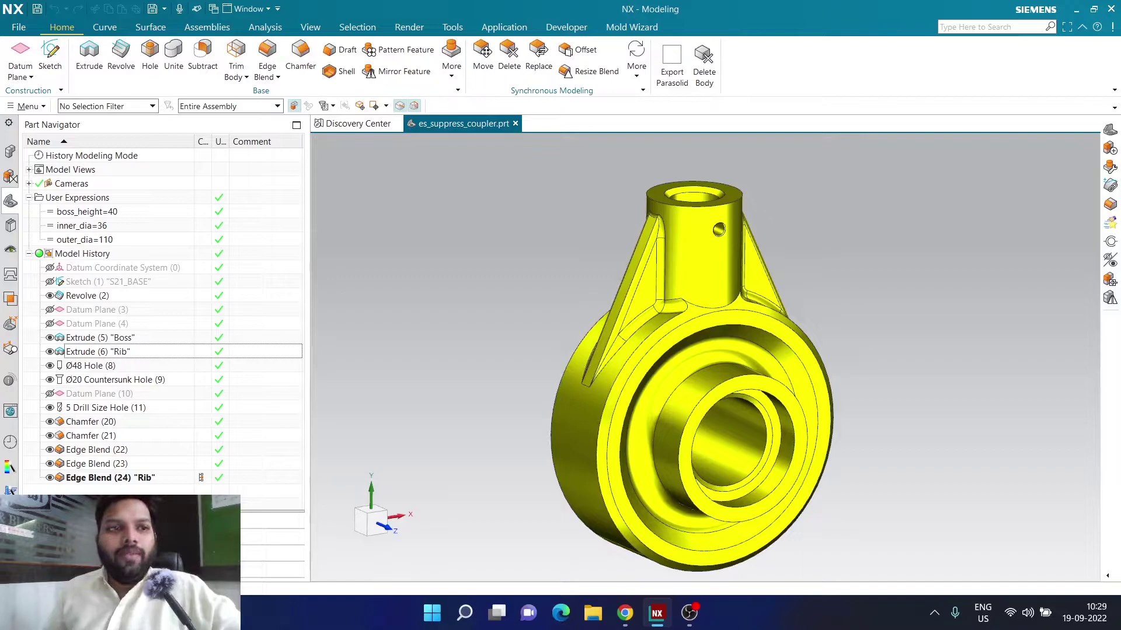
# Apply Suppress by Expression with the Create for Each option to the Rib extrude and the Rib edge blend
pyautogui.click(27, 107)
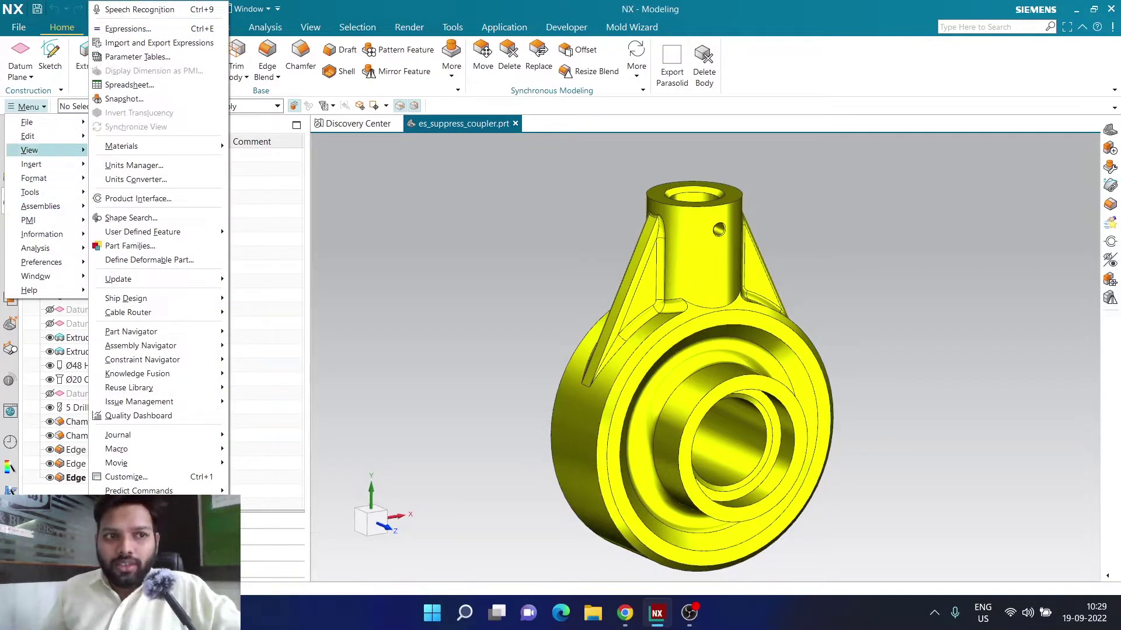
pyautogui.moveTo(35, 136)
pyautogui.moveTo(146, 463)
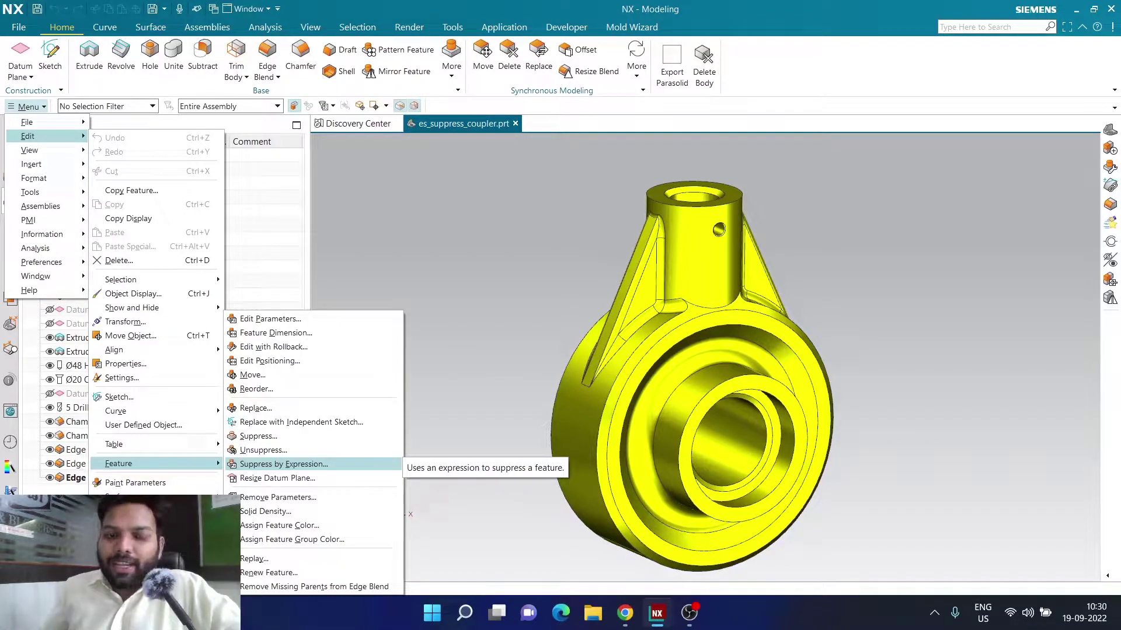
pyautogui.click(284, 464)
pyautogui.moveTo(388, 143); pyautogui.dragTo(483, 179)
pyautogui.click(515, 216)
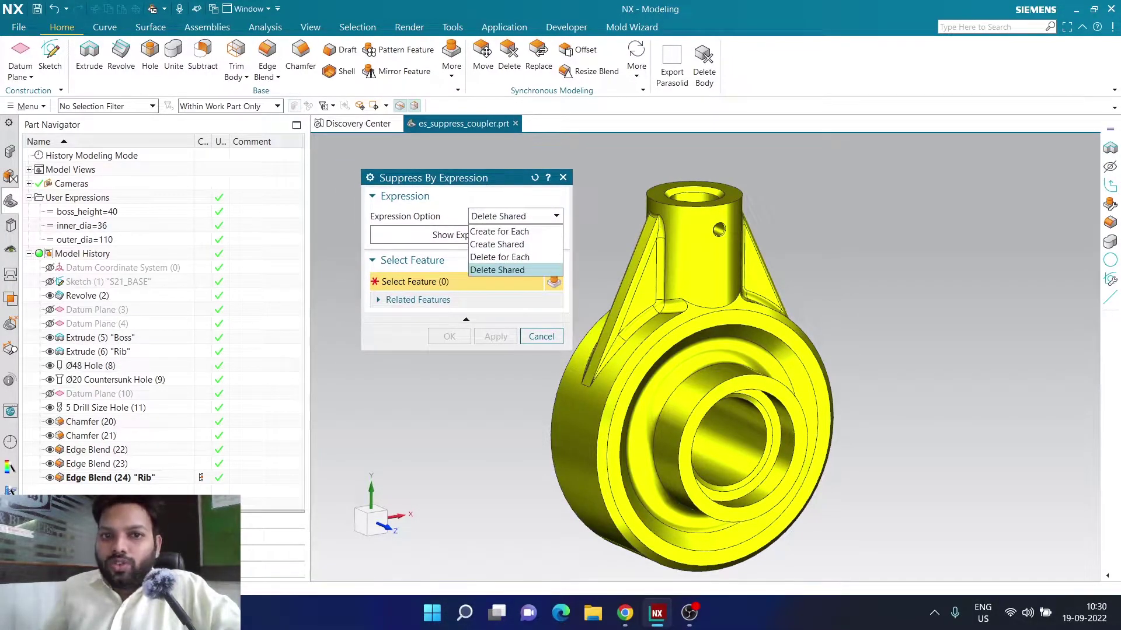
pyautogui.press('Down')
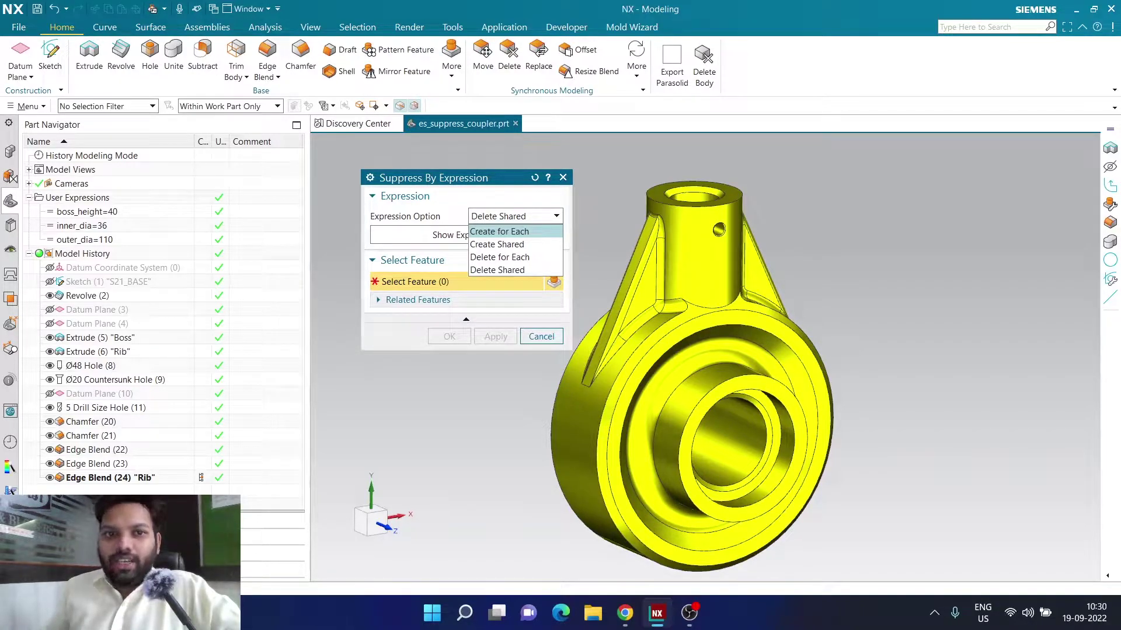
pyautogui.press('Return')
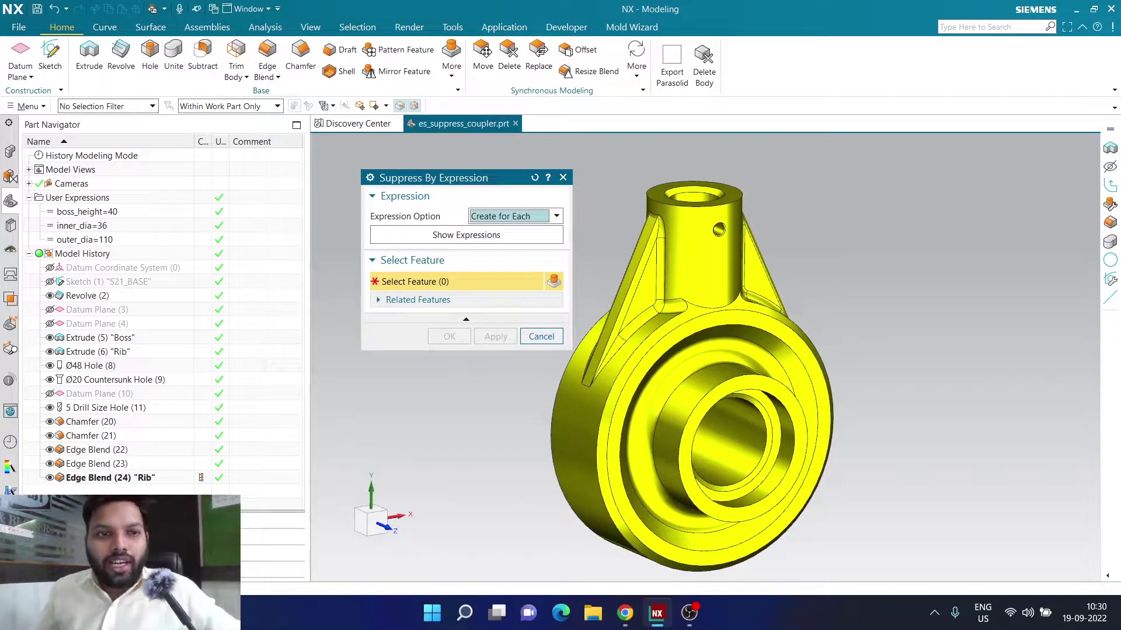
pyautogui.click(98, 351)
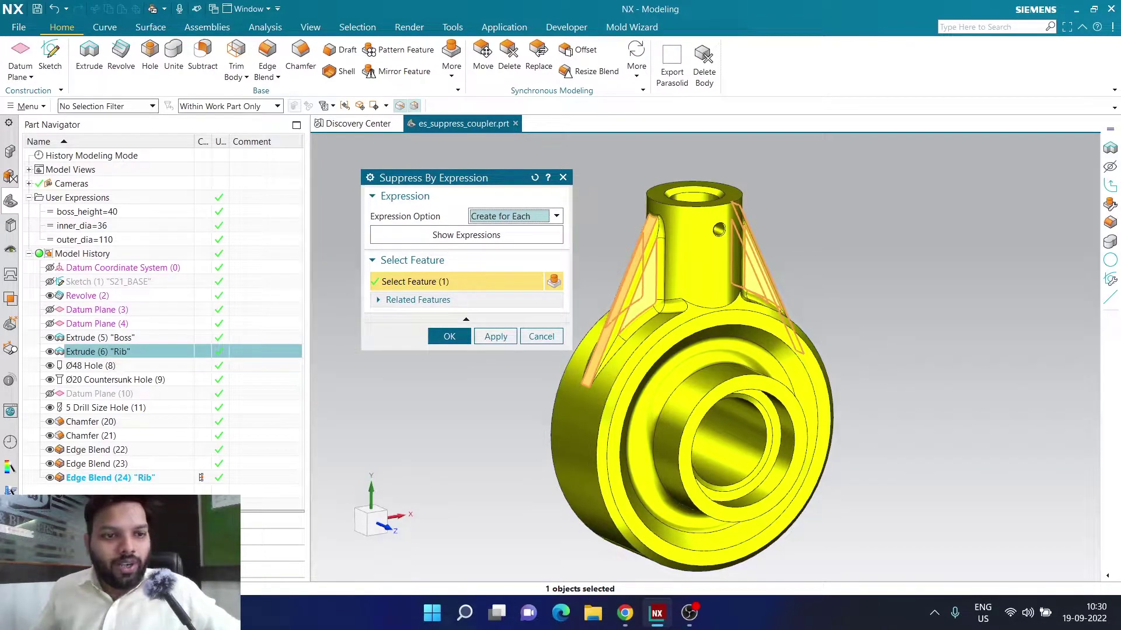
pyautogui.click(110, 477)
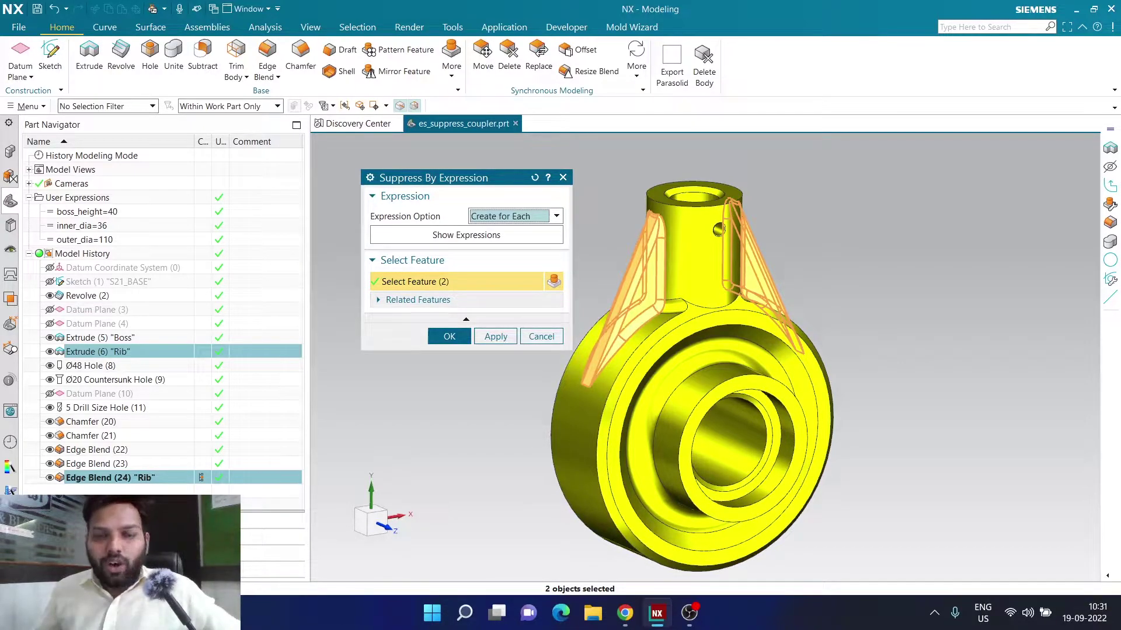
pyautogui.click(449, 336)
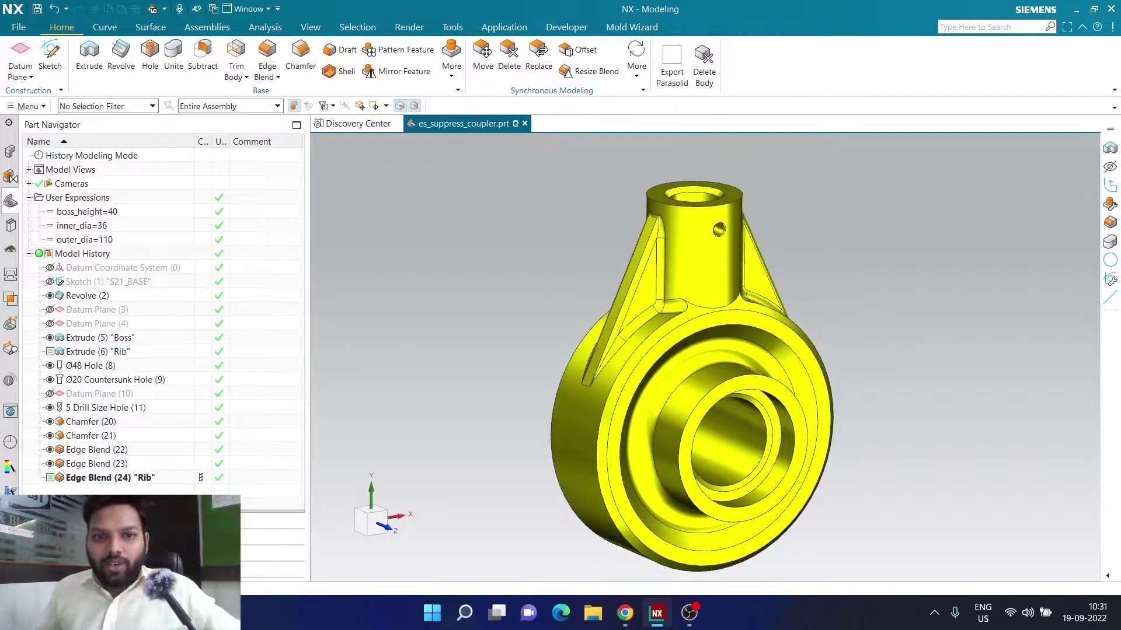
# Set the suppression expressions p937 of the Rib extrude and p938 of the Rib edge blend to 0 and apply them
pyautogui.click(452, 26)
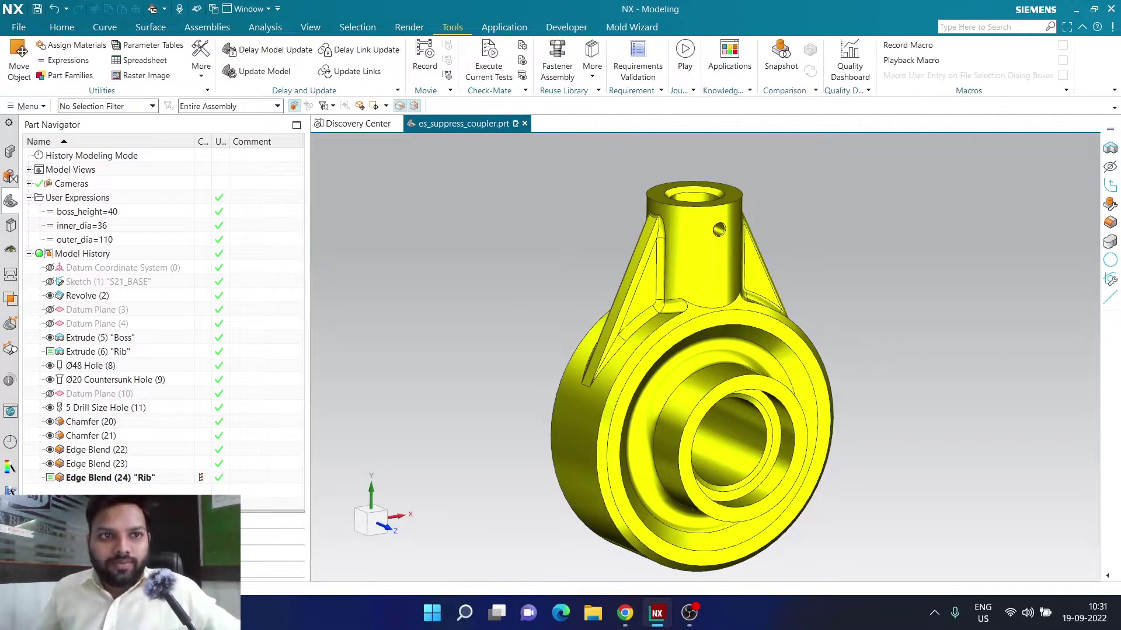
pyautogui.click(64, 60)
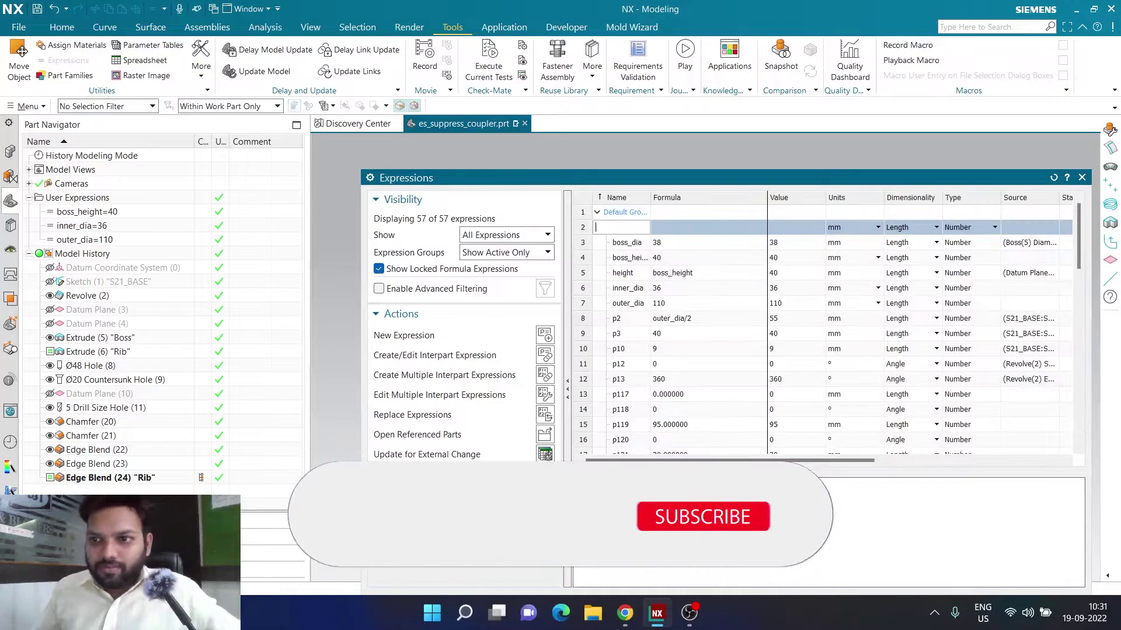
pyautogui.scroll(-14, 823, 327)
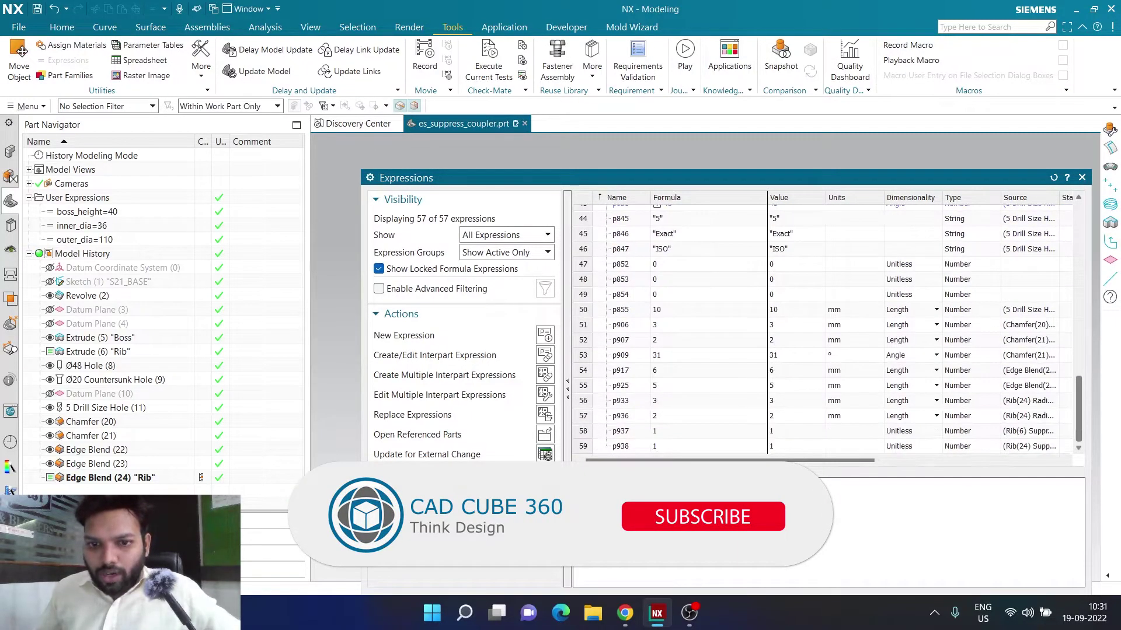
pyautogui.moveTo(988, 182); pyautogui.dragTo(682, 106)
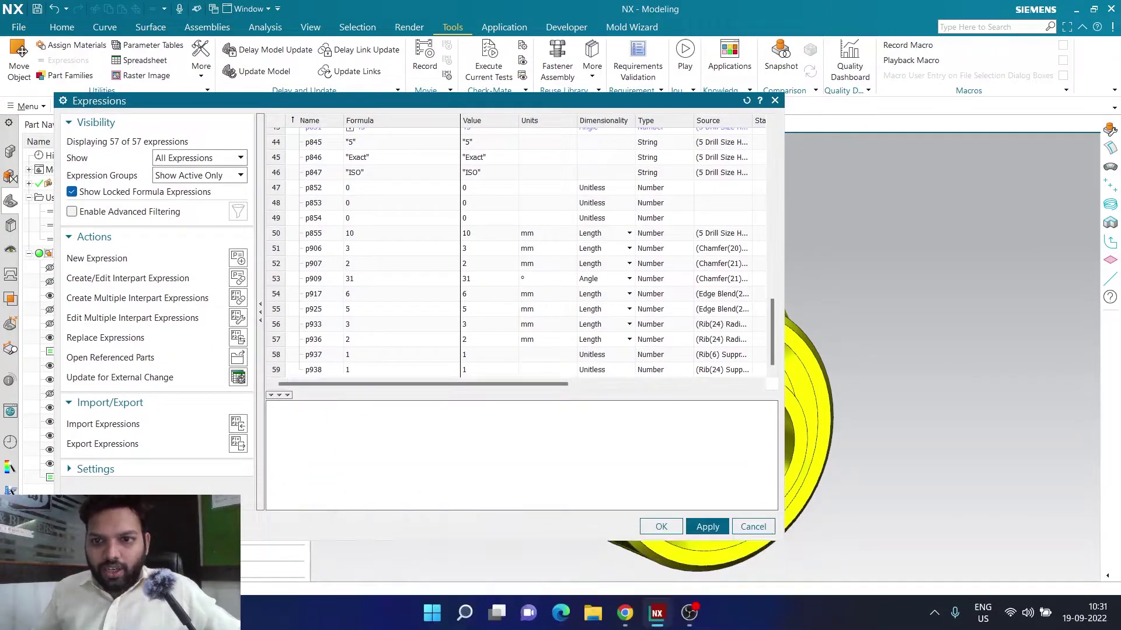
pyautogui.scroll(-4, 945, 349)
pyautogui.scroll(4, 817, 348)
pyautogui.scroll(-2, 844, 341)
pyautogui.scroll(2, 817, 350)
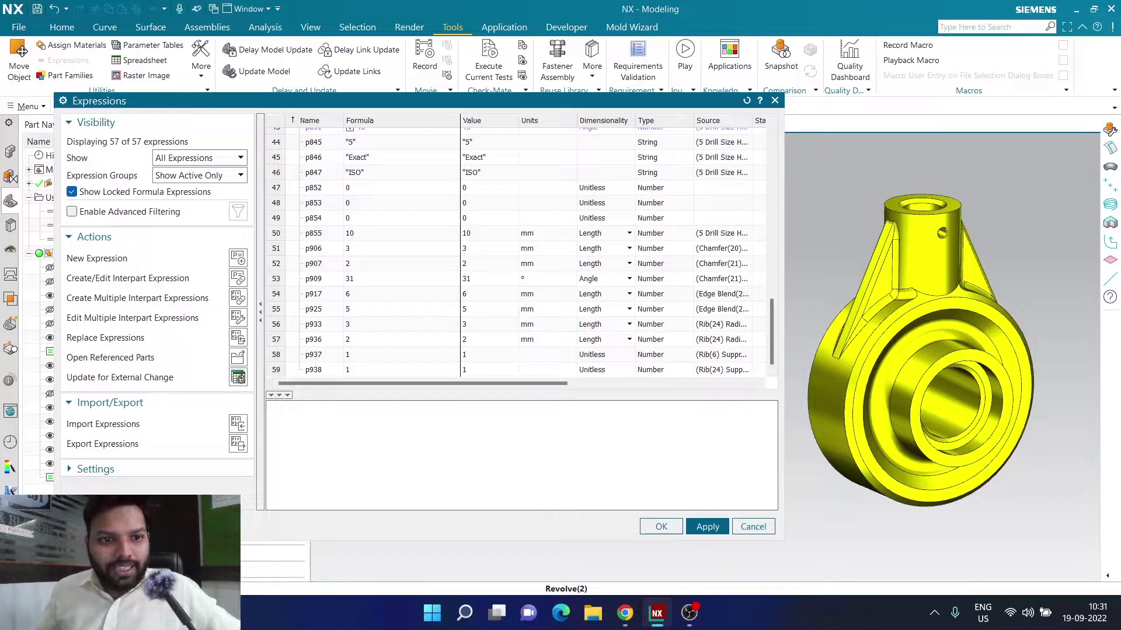
pyautogui.doubleClick(401, 354)
pyautogui.write('0')
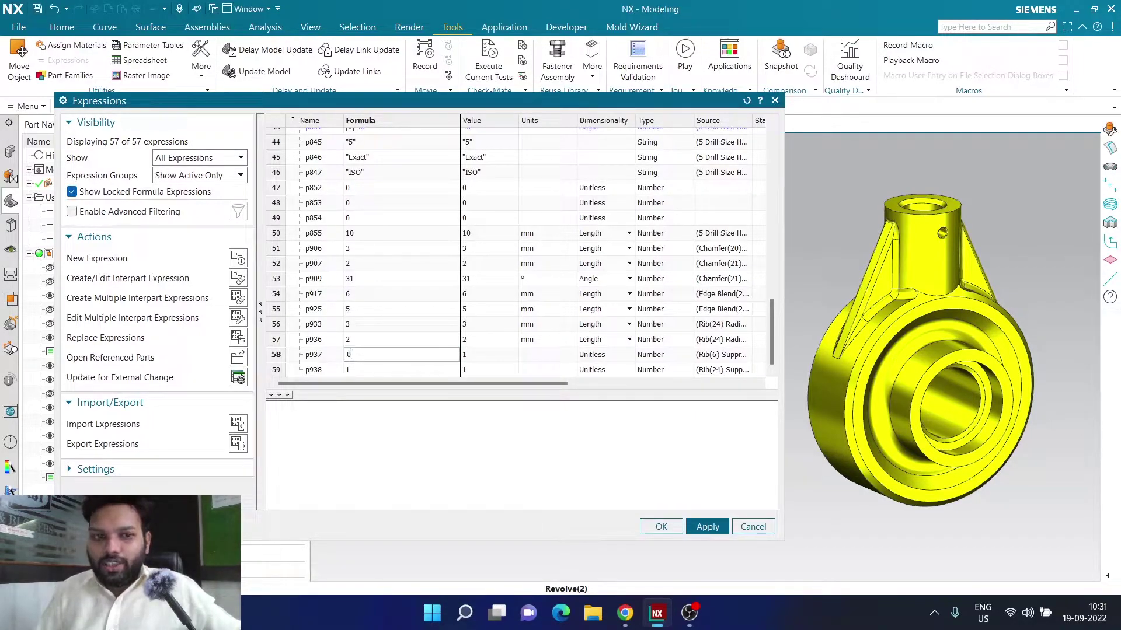
pyautogui.press('Return')
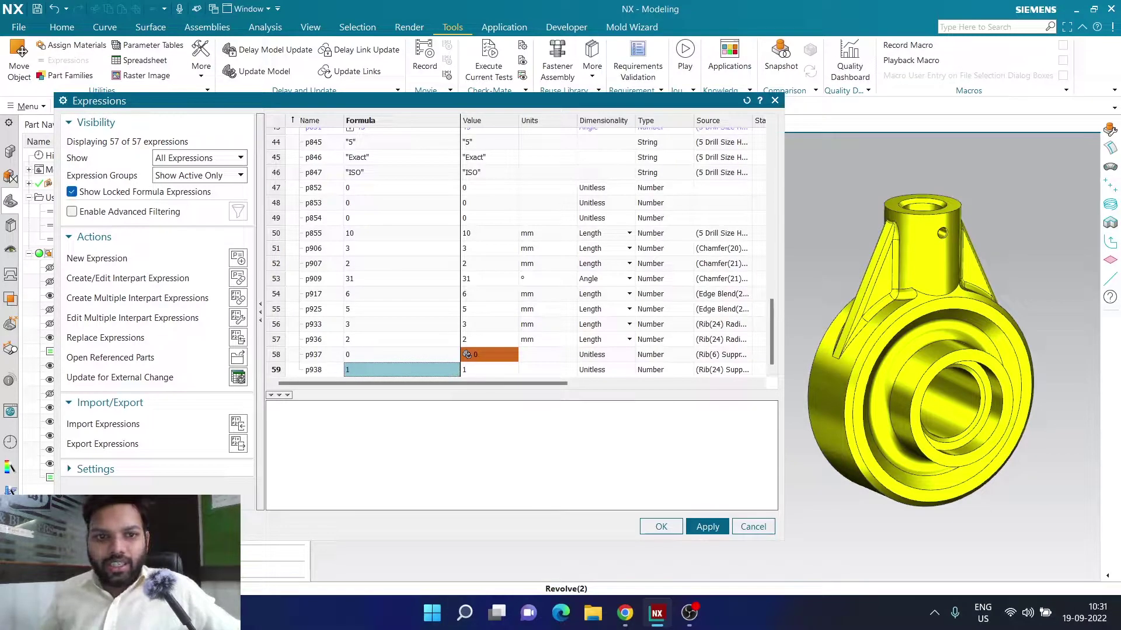
pyautogui.write('0')
pyautogui.press('Return')
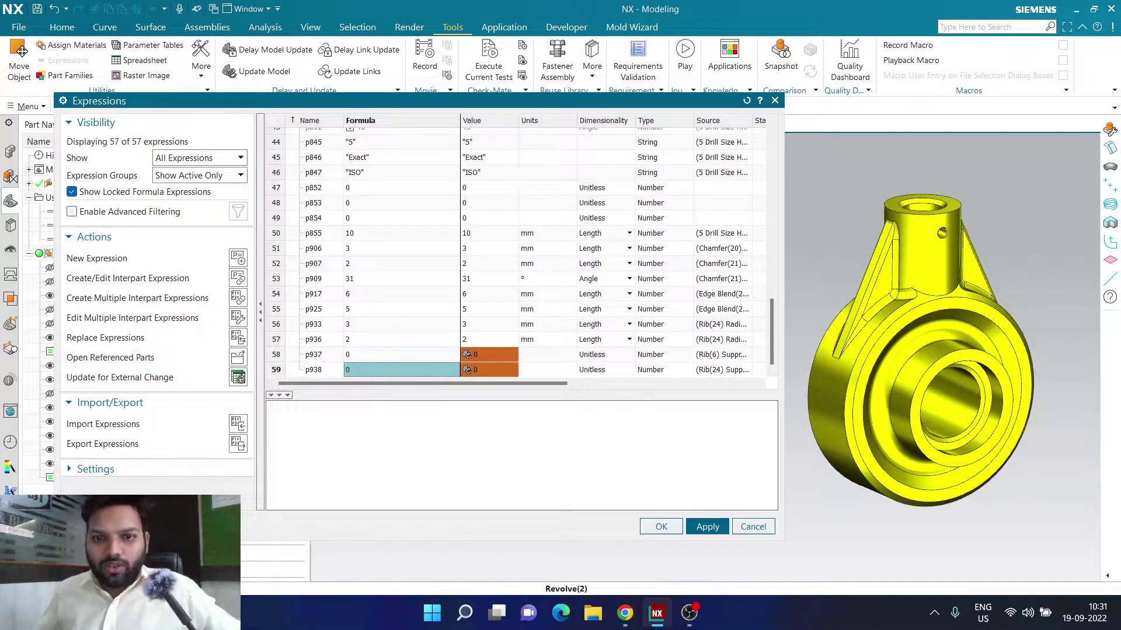
pyautogui.click(708, 526)
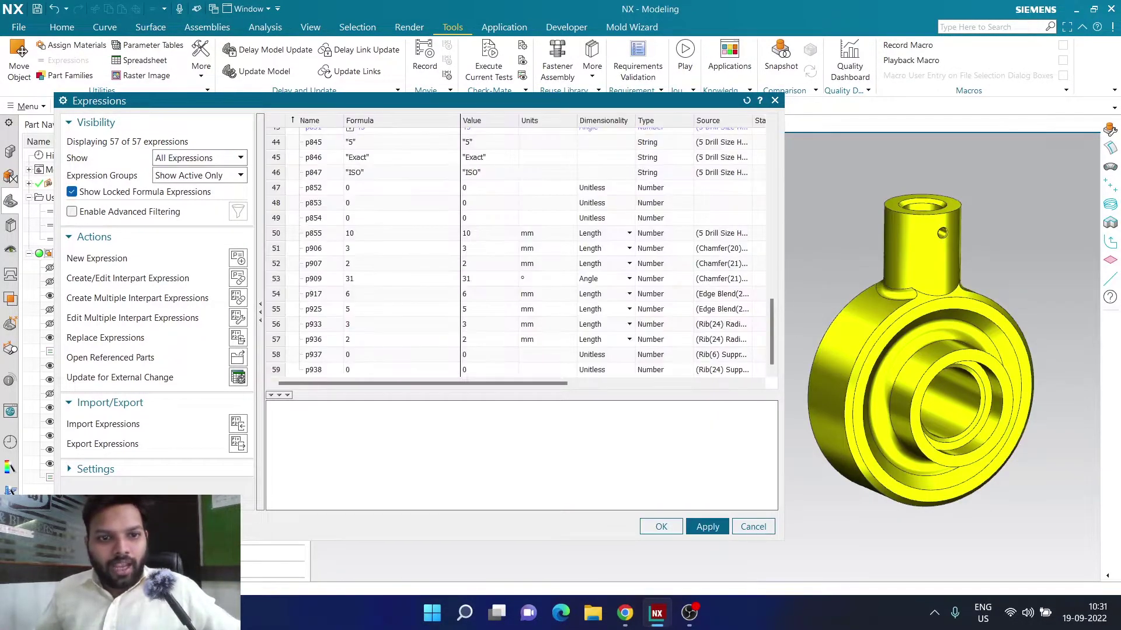
# Unsuppress the Rib extrude by setting p937 to 1 and its edge blend by setting p938 to 1, and close the expressions
pyautogui.doubleClick(402, 354)
pyautogui.write('1')
pyautogui.press('Return')
pyautogui.click(707, 527)
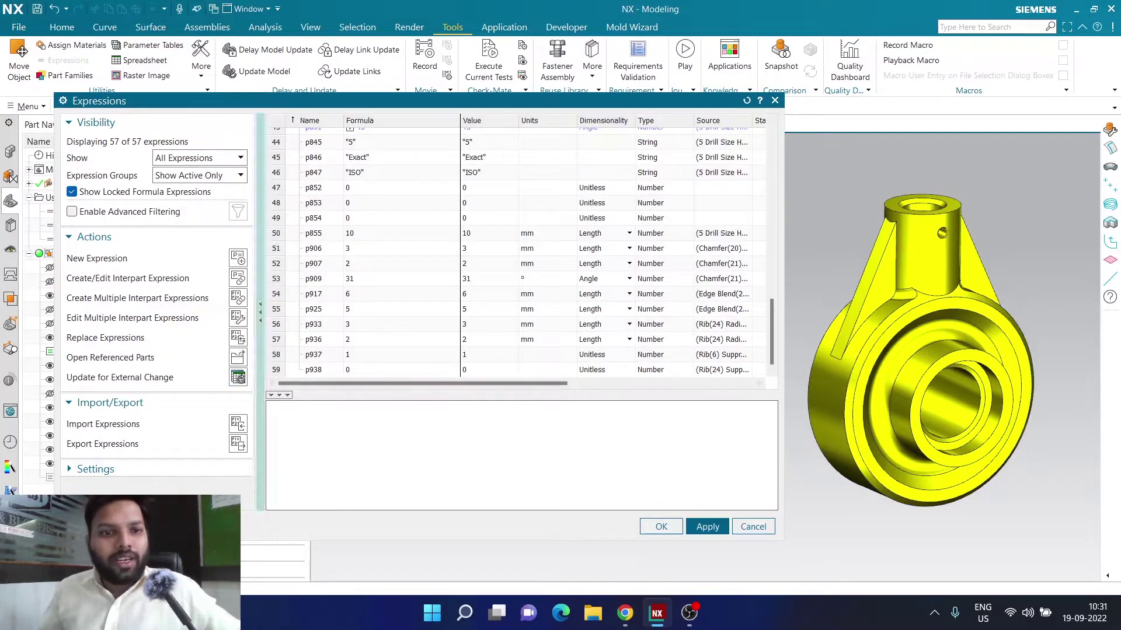
pyautogui.doubleClick(401, 369)
pyautogui.write('1')
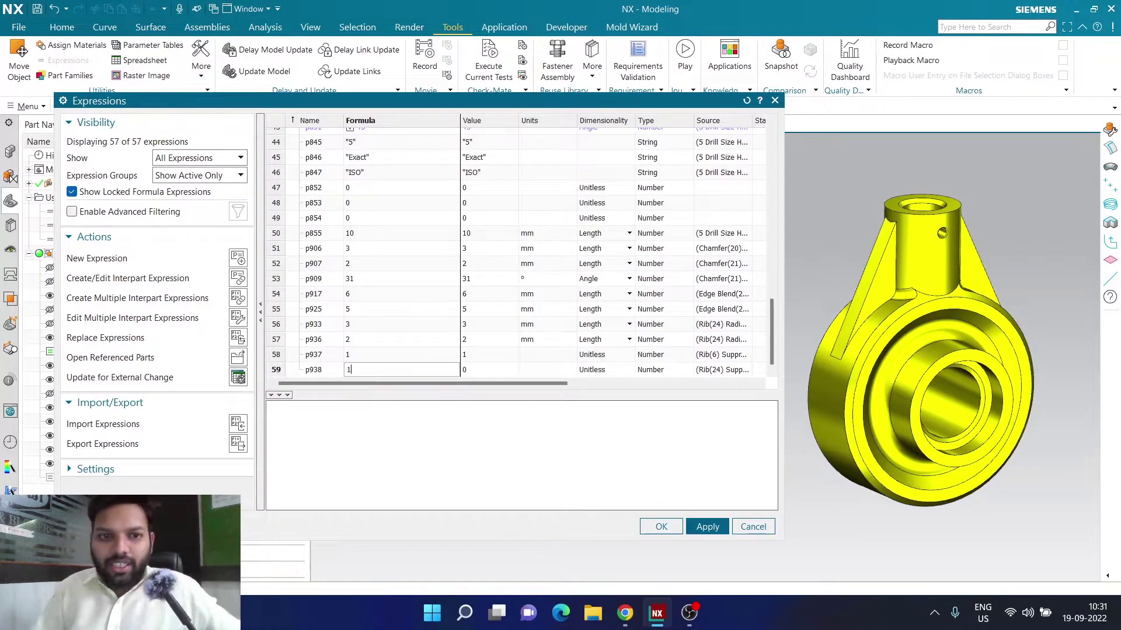
pyautogui.press('Return')
pyautogui.click(661, 526)
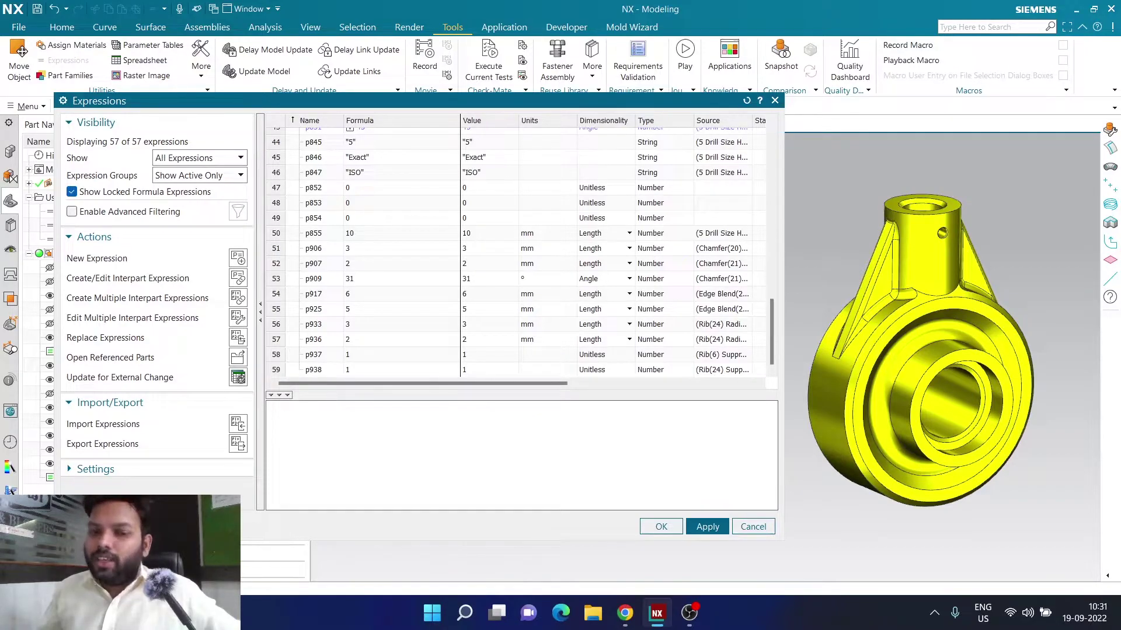
pyautogui.click(753, 527)
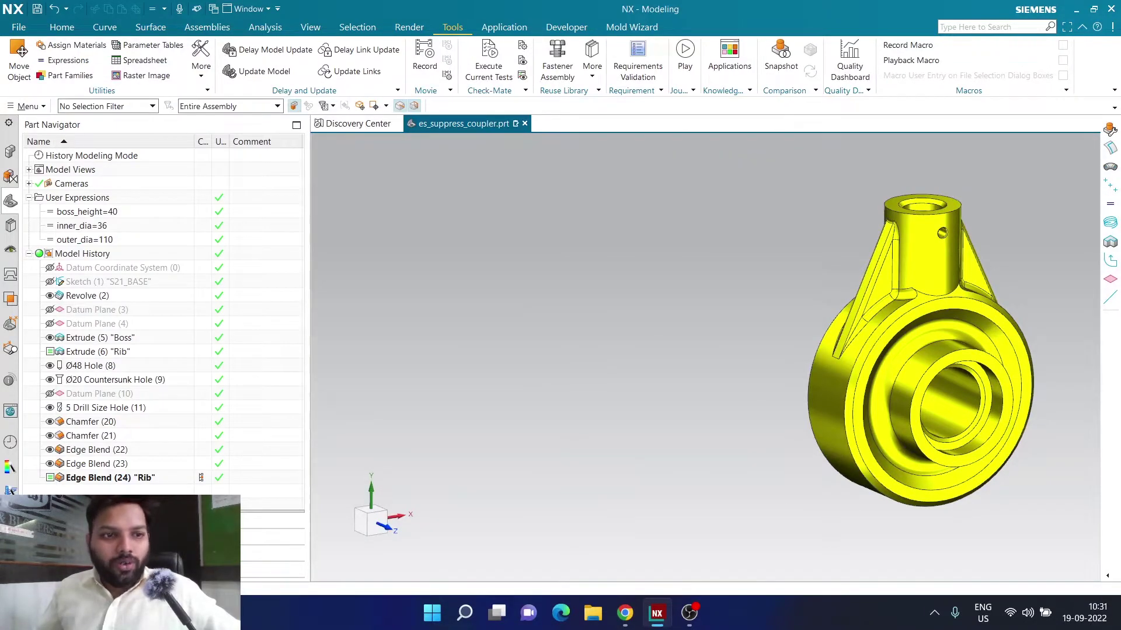
# Delete the suppression expressions of the Rib extrude and Rib edge blend using Delete for Each, and check the expressions list
pyautogui.click(25, 106)
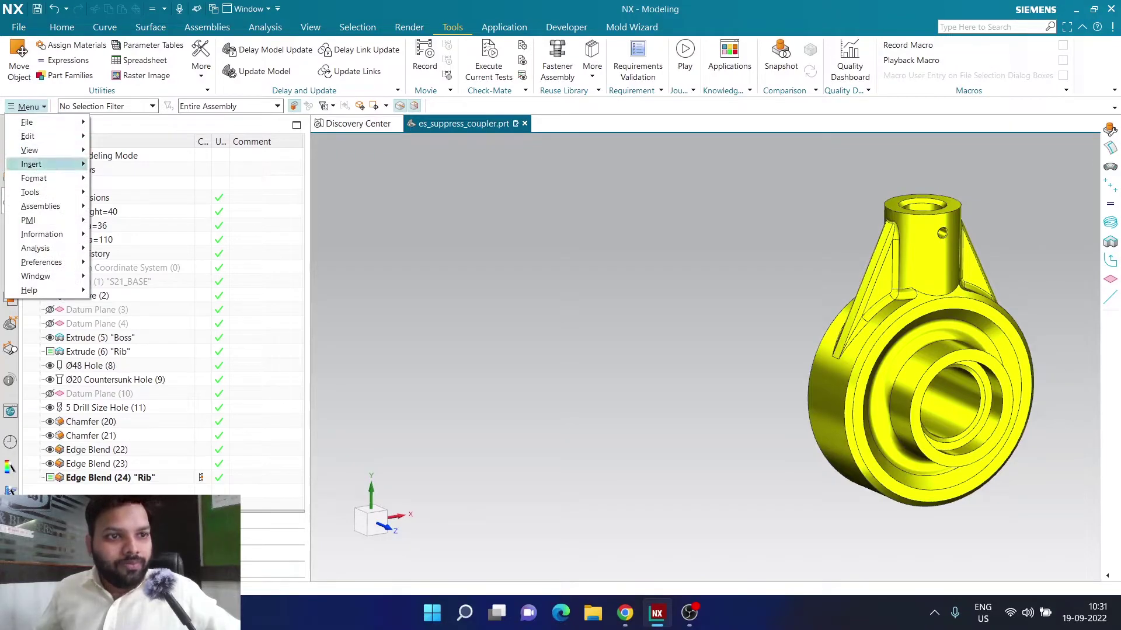
pyautogui.moveTo(35, 164)
pyautogui.moveTo(27, 136)
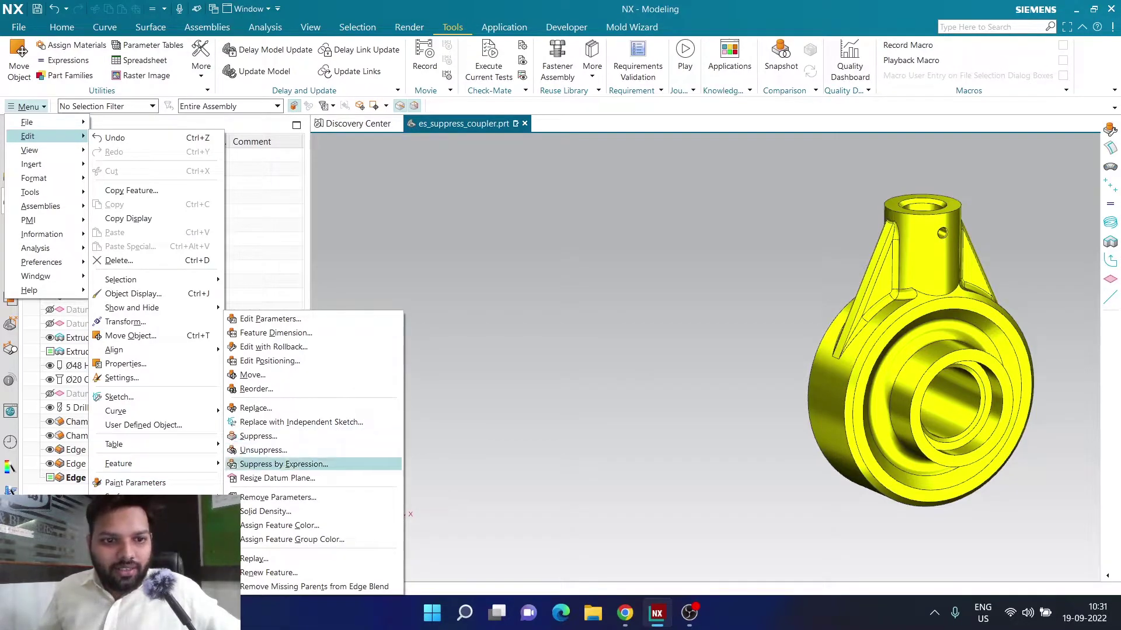
pyautogui.click(283, 464)
pyautogui.moveTo(134, 71); pyautogui.dragTo(430, 141)
pyautogui.click(509, 180)
pyautogui.click(495, 220)
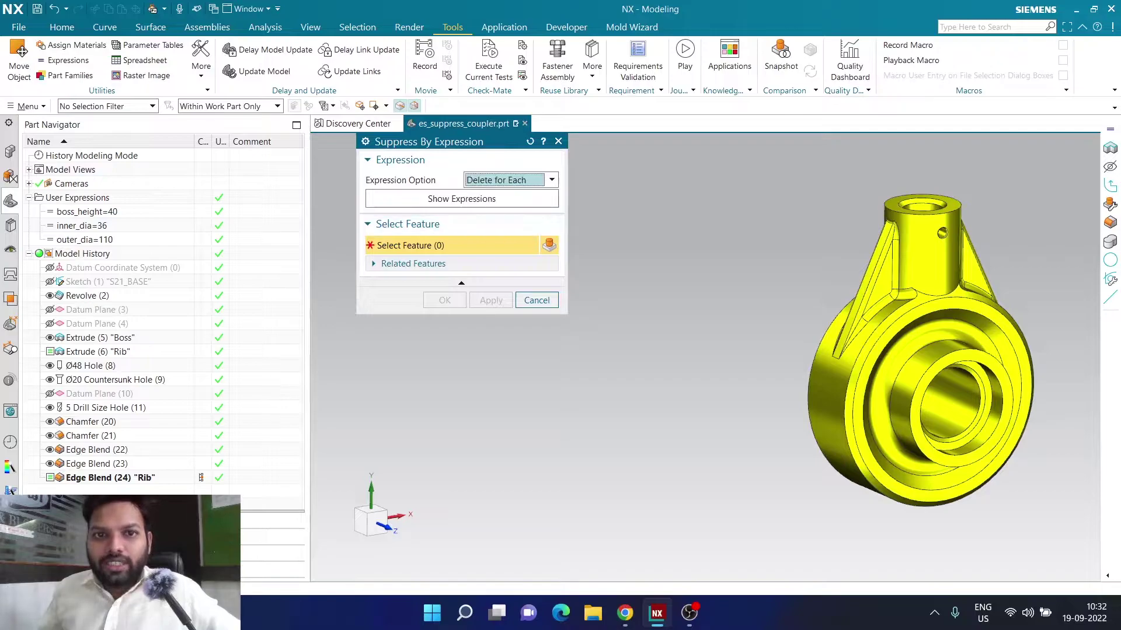
pyautogui.click(98, 351)
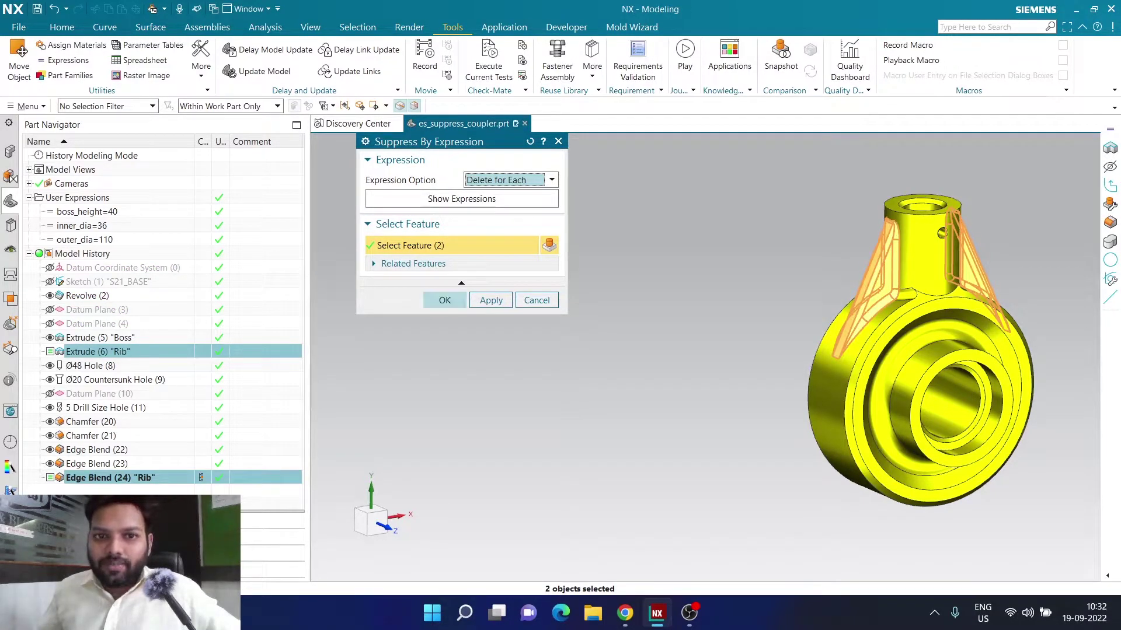
pyautogui.click(445, 300)
pyautogui.click(63, 60)
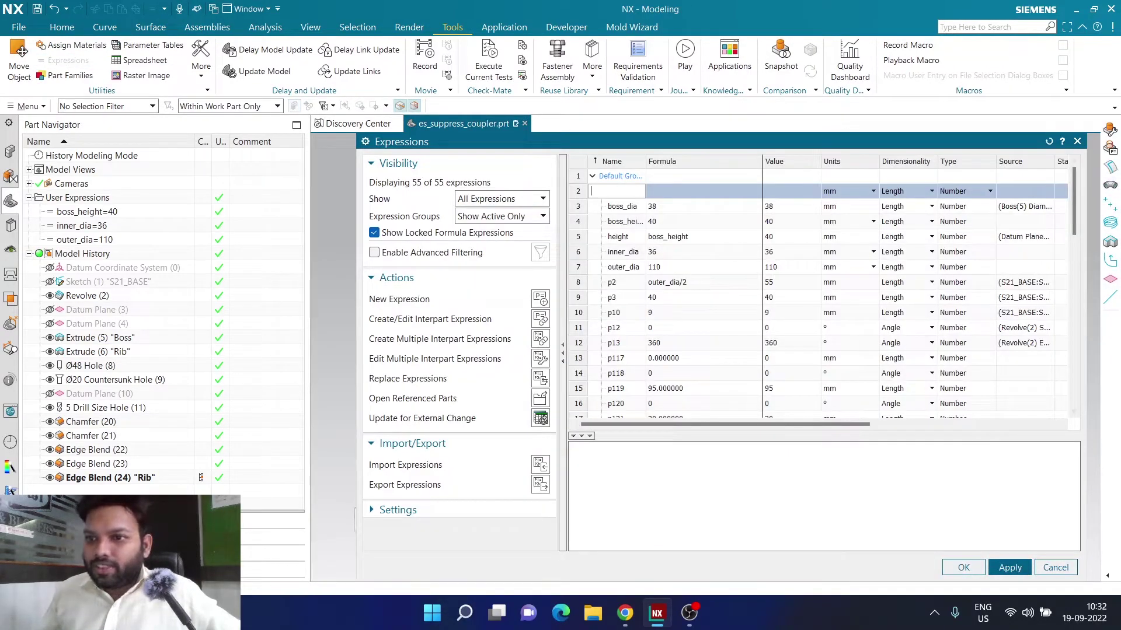
pyautogui.moveTo(1073, 201); pyautogui.dragTo(1073, 372)
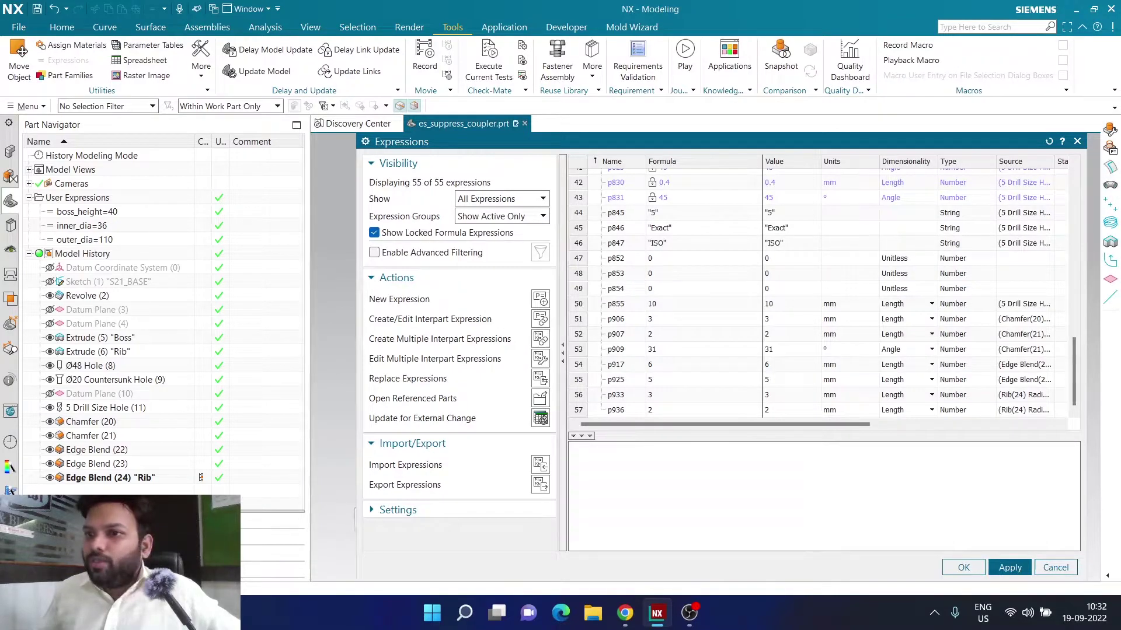
pyautogui.click(1077, 141)
# Apply Suppress by Expression with the Create Shared option to the Rib extrude and the Rib edge blend
pyautogui.click(26, 106)
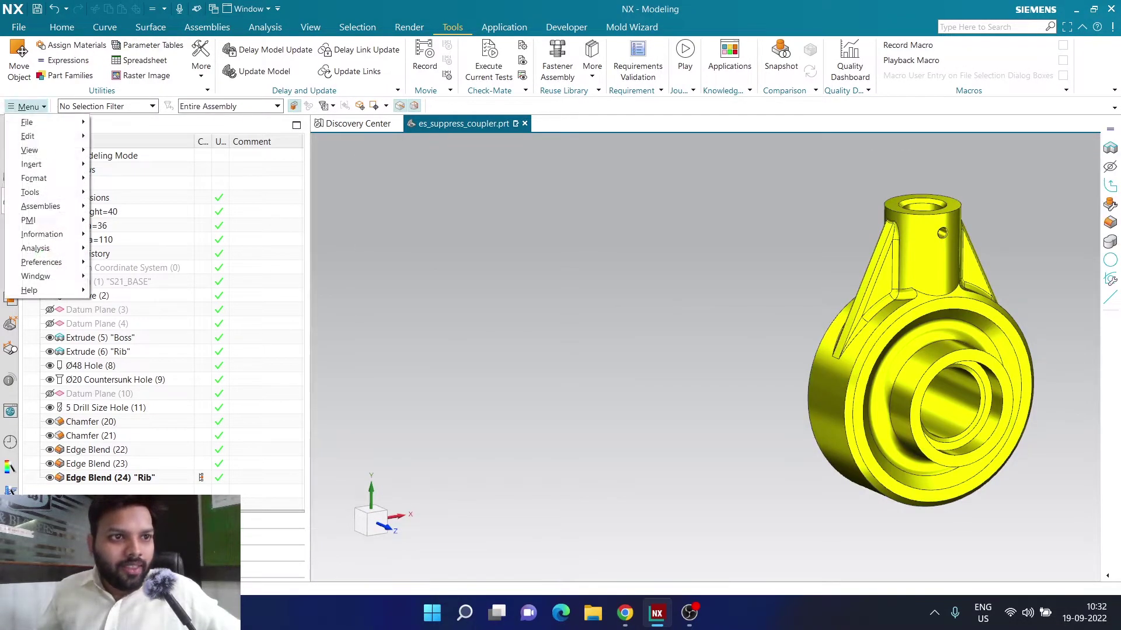
pyautogui.moveTo(29, 137)
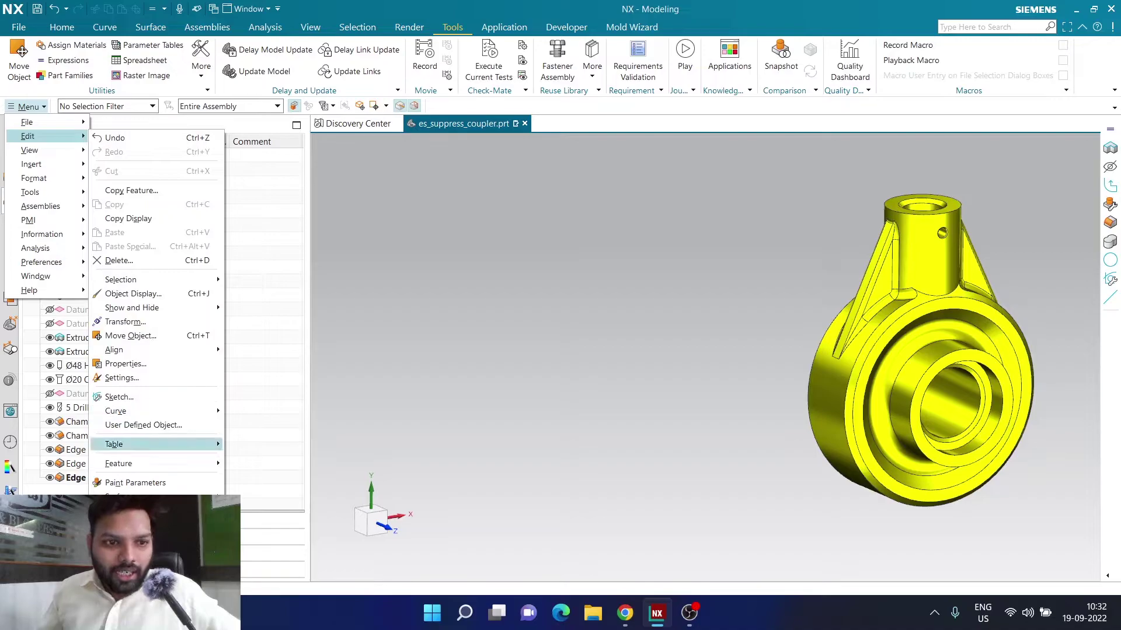
pyautogui.moveTo(164, 464)
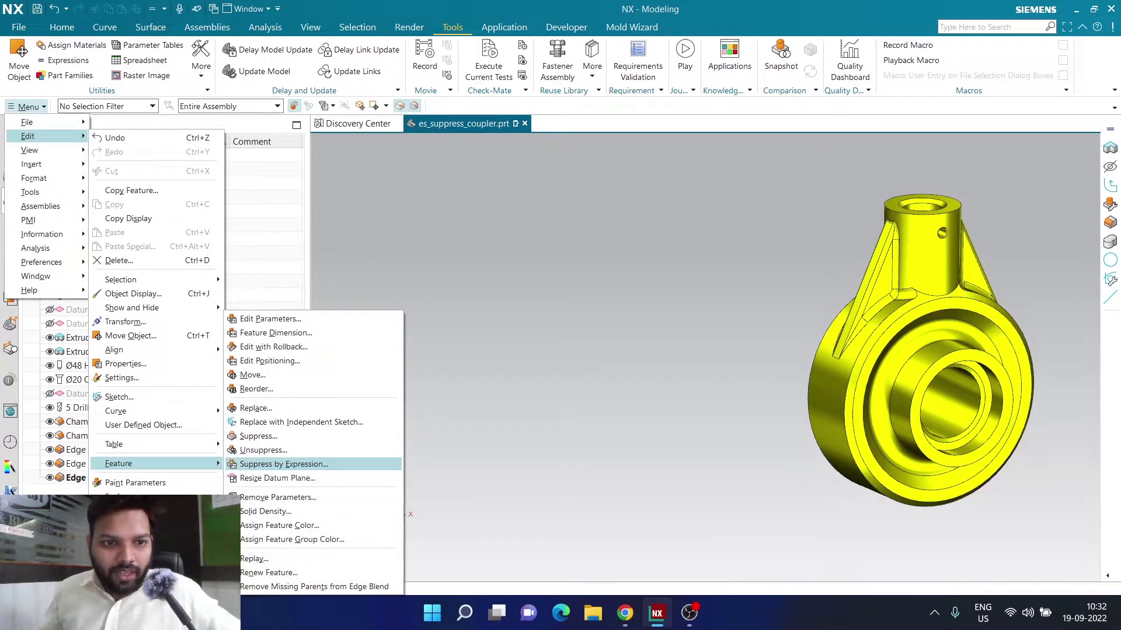
pyautogui.click(263, 464)
pyautogui.click(507, 180)
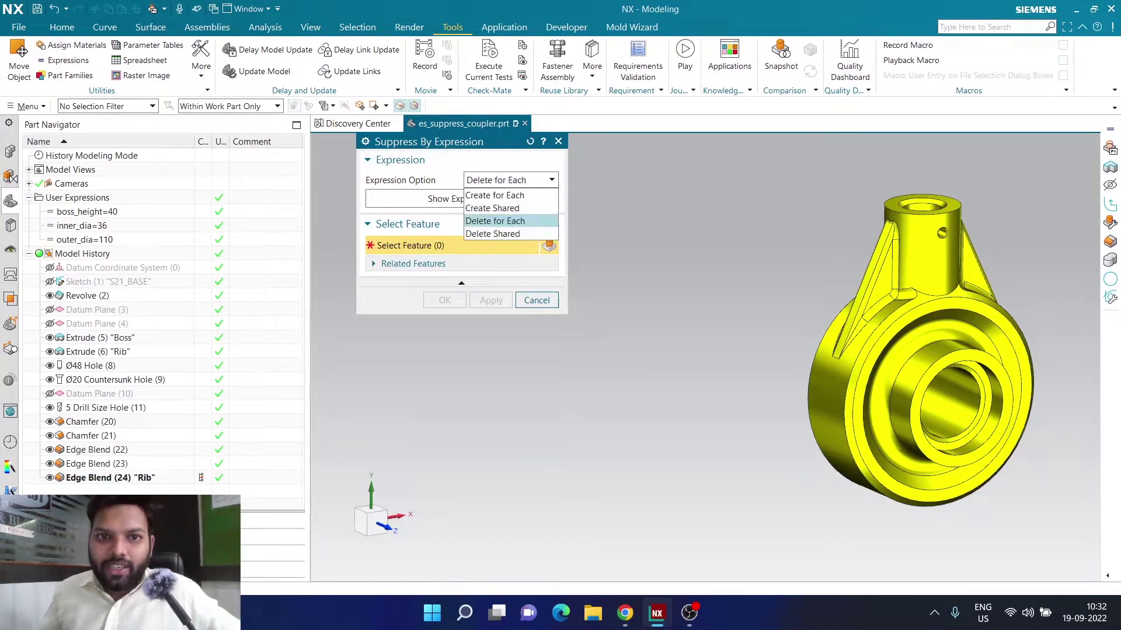
pyautogui.click(493, 208)
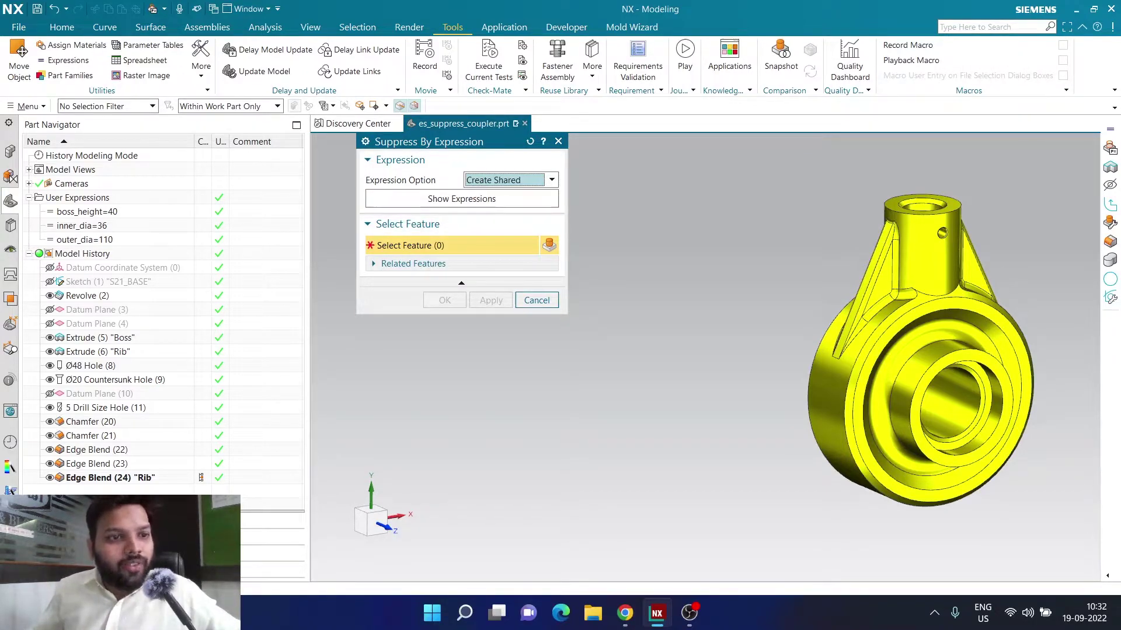
pyautogui.click(98, 351)
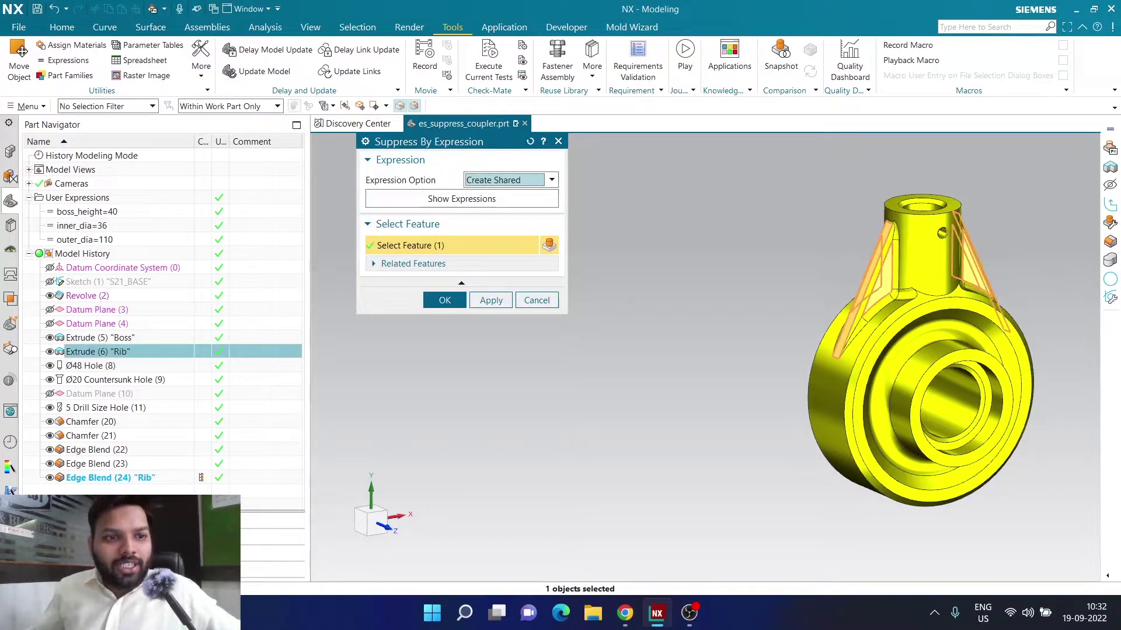
pyautogui.click(110, 477)
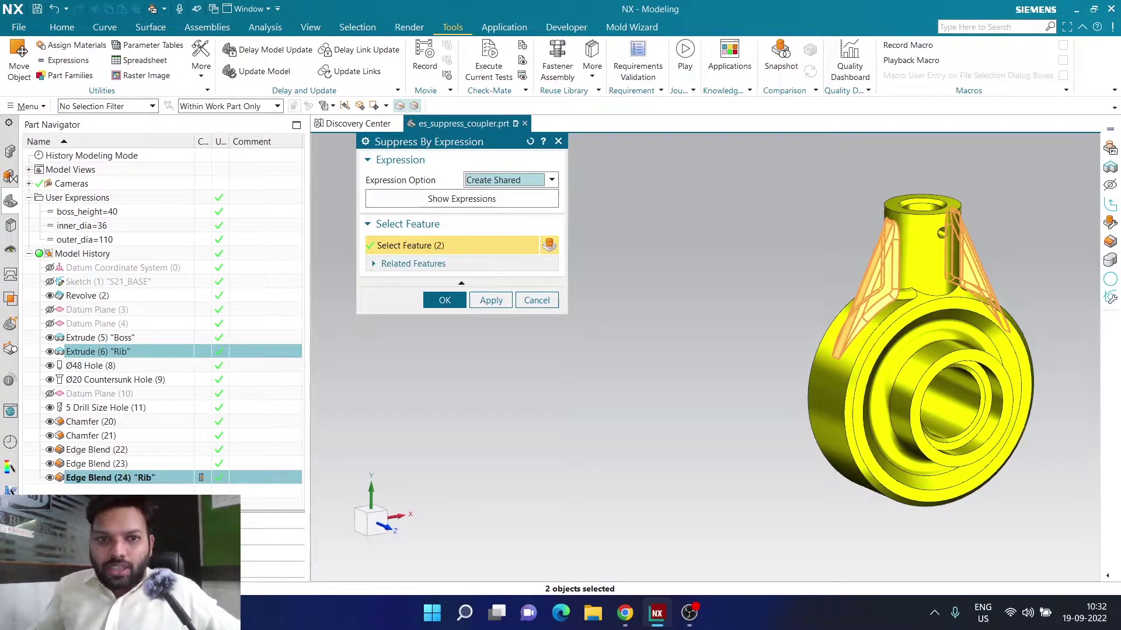
pyautogui.click(444, 300)
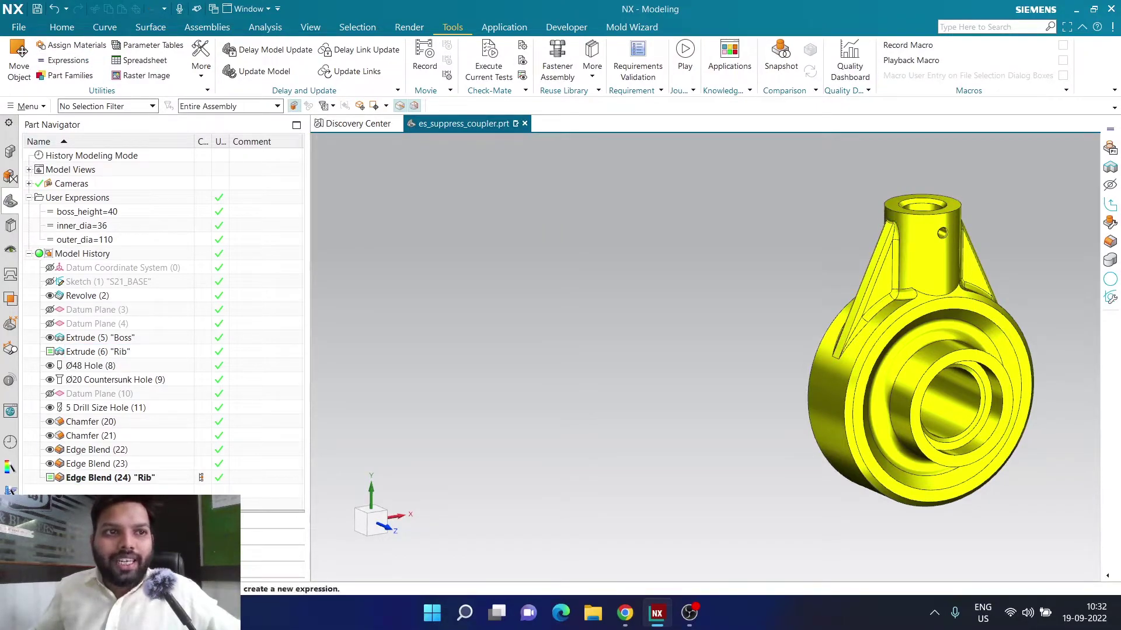
# Suppress the Rib extrude and its edge blend together by setting the shared expression p937 to 0
pyautogui.click(65, 60)
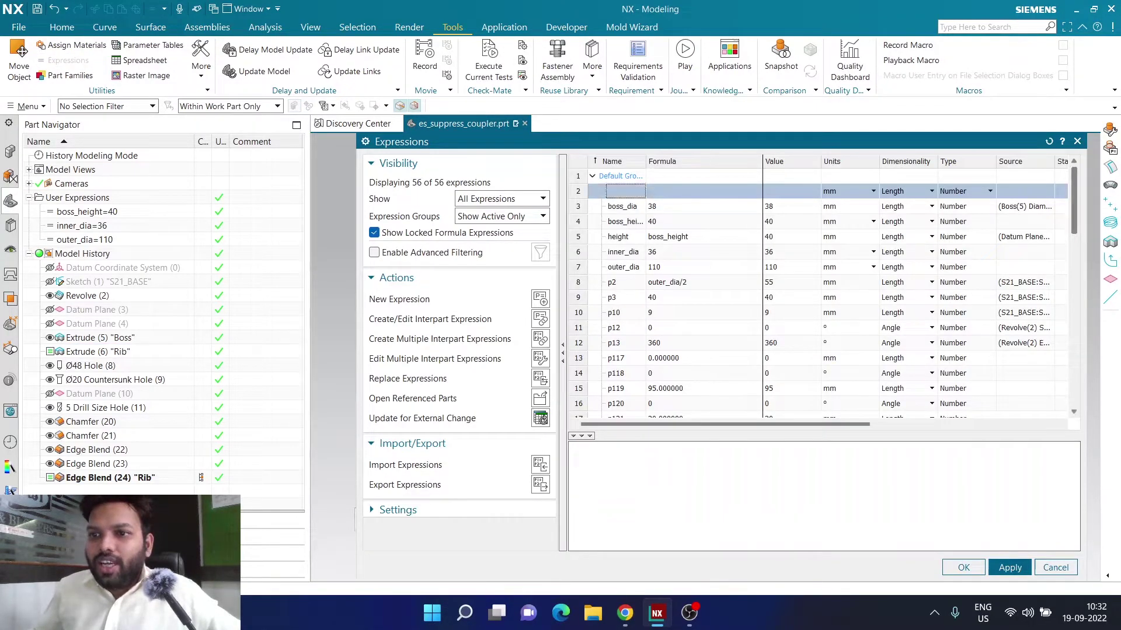
pyautogui.scroll(-15, 823, 292)
pyautogui.moveTo(721, 142); pyautogui.dragTo(324, 70)
pyautogui.doubleClick(356, 339)
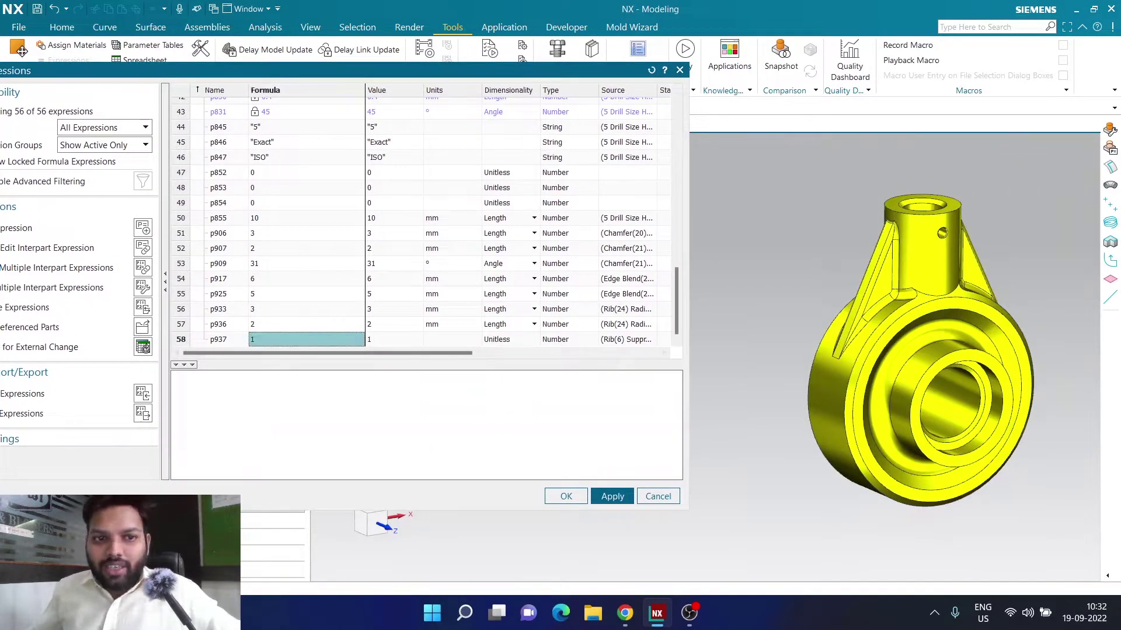
pyautogui.write('0')
pyautogui.press('Return')
pyautogui.click(612, 497)
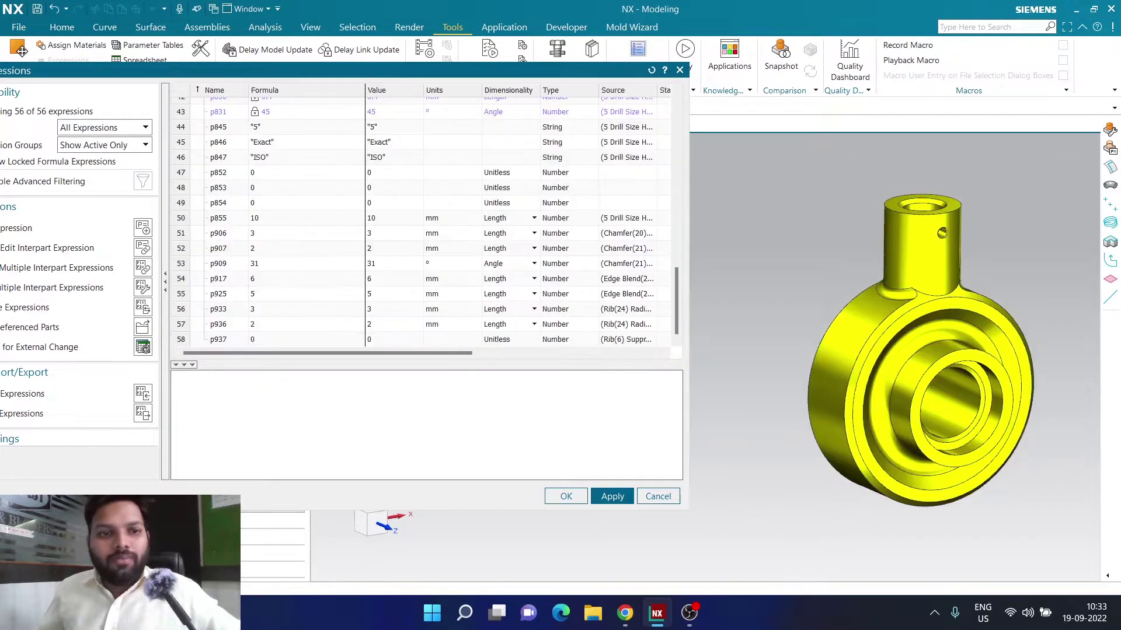
# Unsuppress both Rib features by setting the shared expression p937 to 1 and applying it
pyautogui.moveTo(275, 70); pyautogui.dragTo(542, 64)
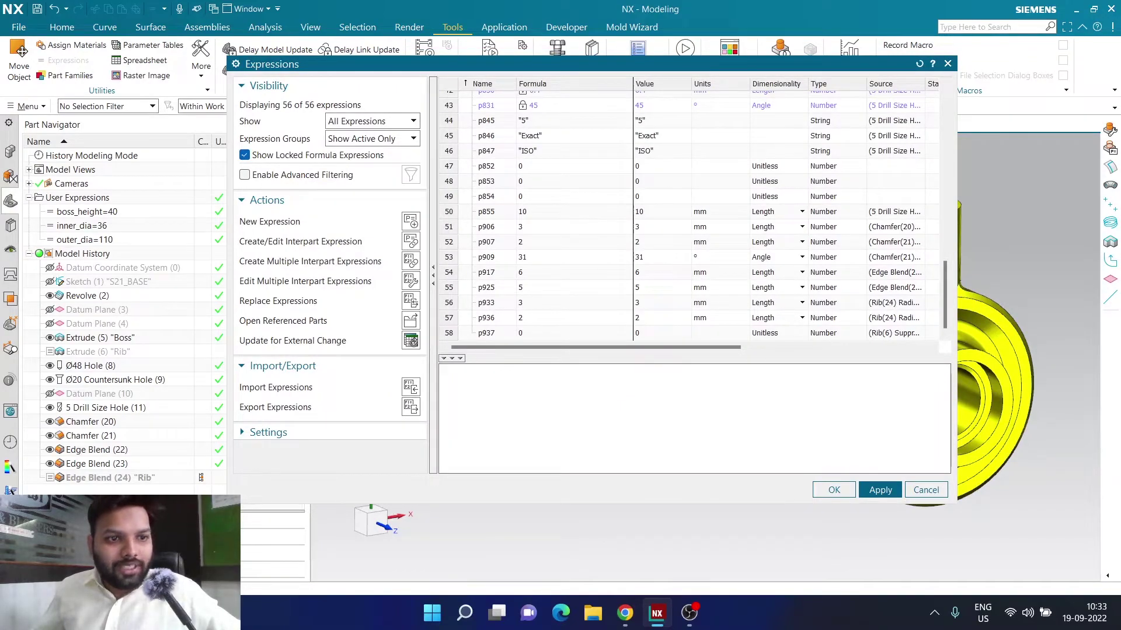
pyautogui.doubleClick(574, 333)
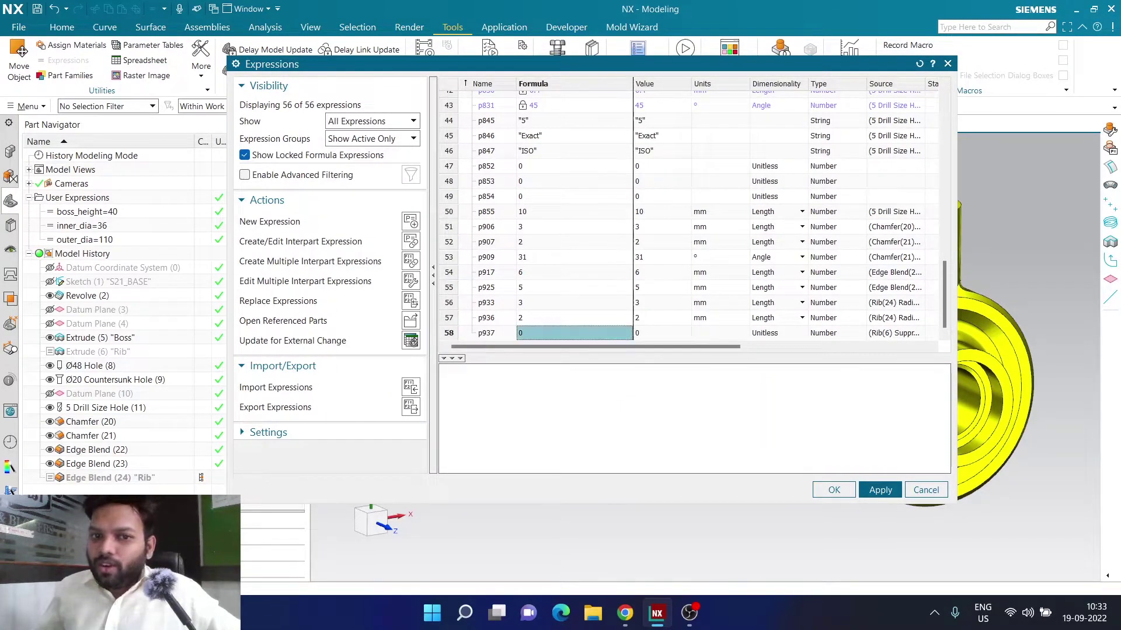
pyautogui.write('1')
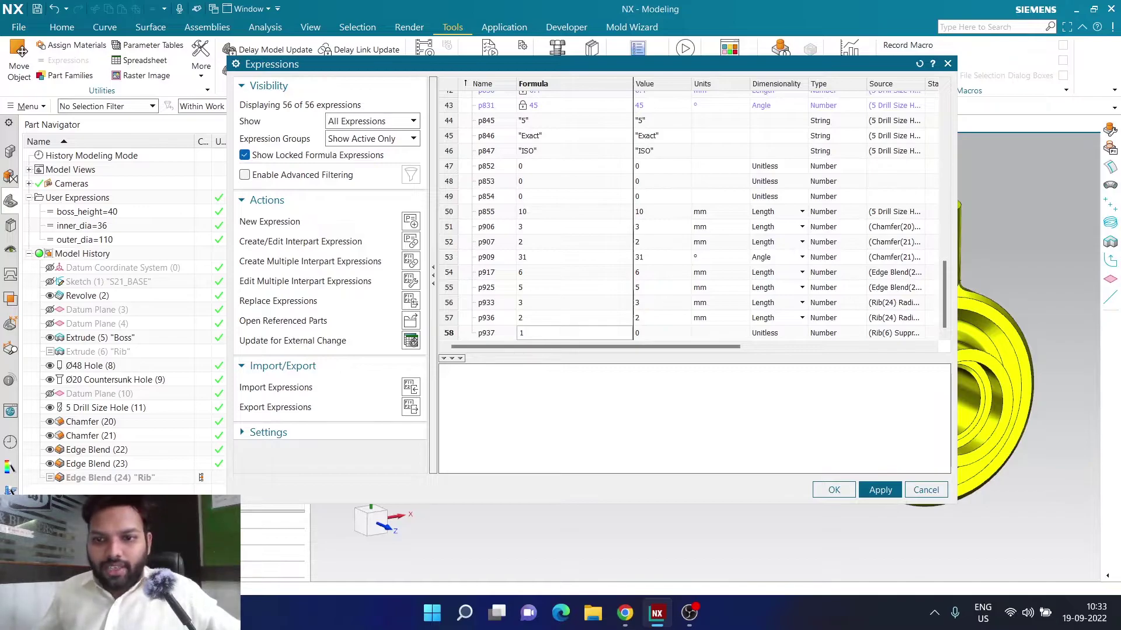
pyautogui.click(881, 490)
pyautogui.moveTo(694, 64)
pyautogui.mouseDown()
pyautogui.moveTo(566, 30)
pyautogui.moveTo(683, 59)
pyautogui.mouseUp()
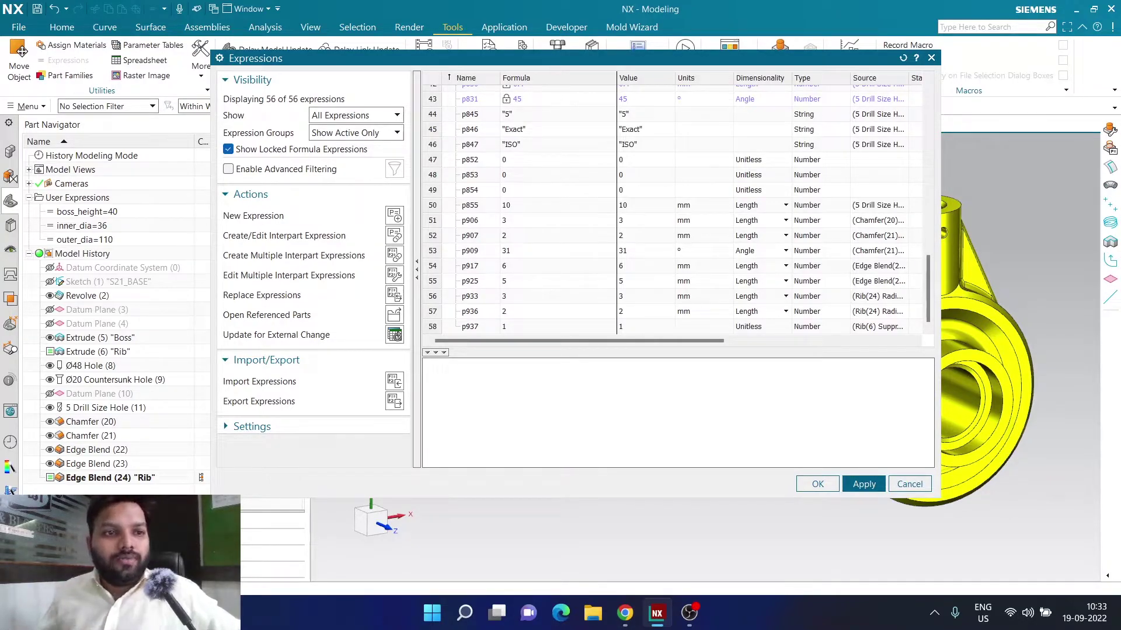
# Set the formula of the shared expression p937 to if(boss_height>=40)(1) else(0) and close the expressions
pyautogui.doubleClick(558, 327)
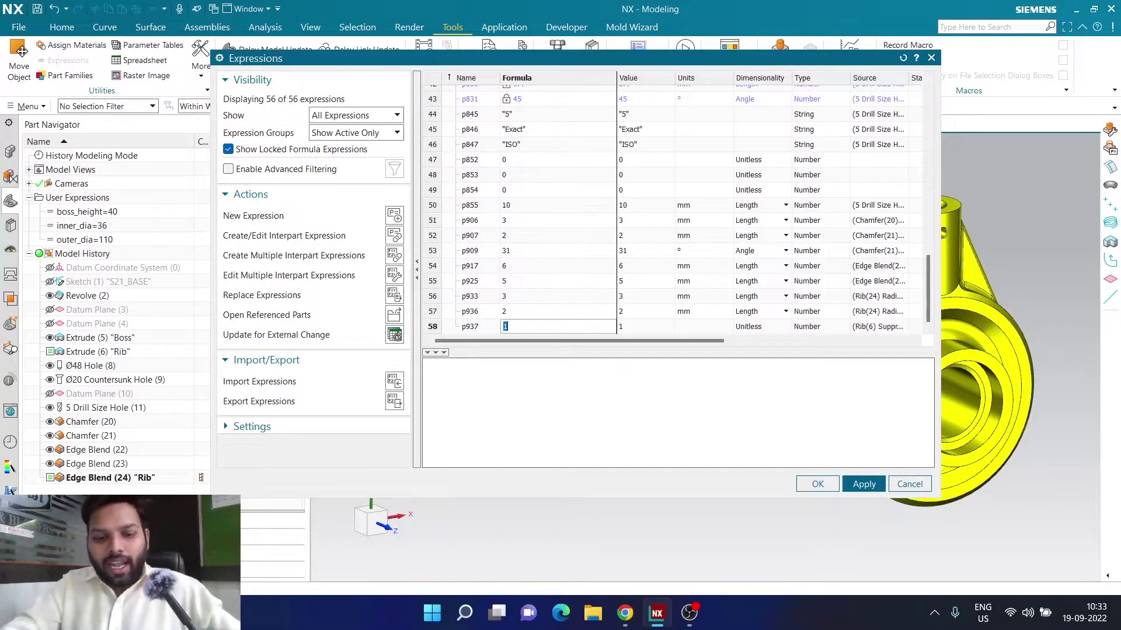
pyautogui.write('if')
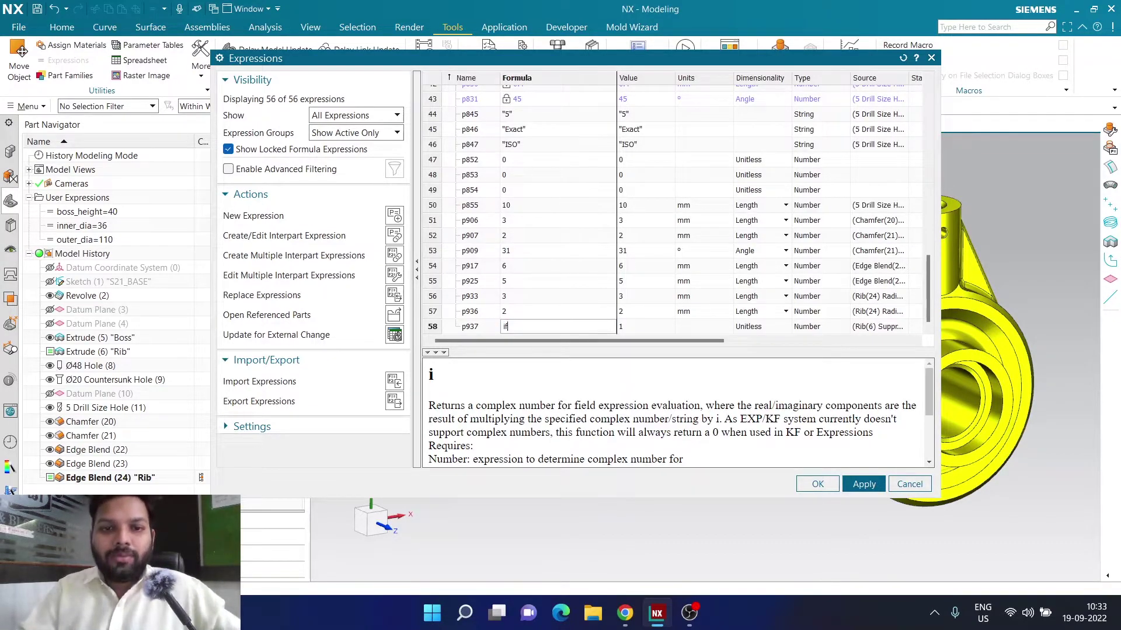
pyautogui.write('(')
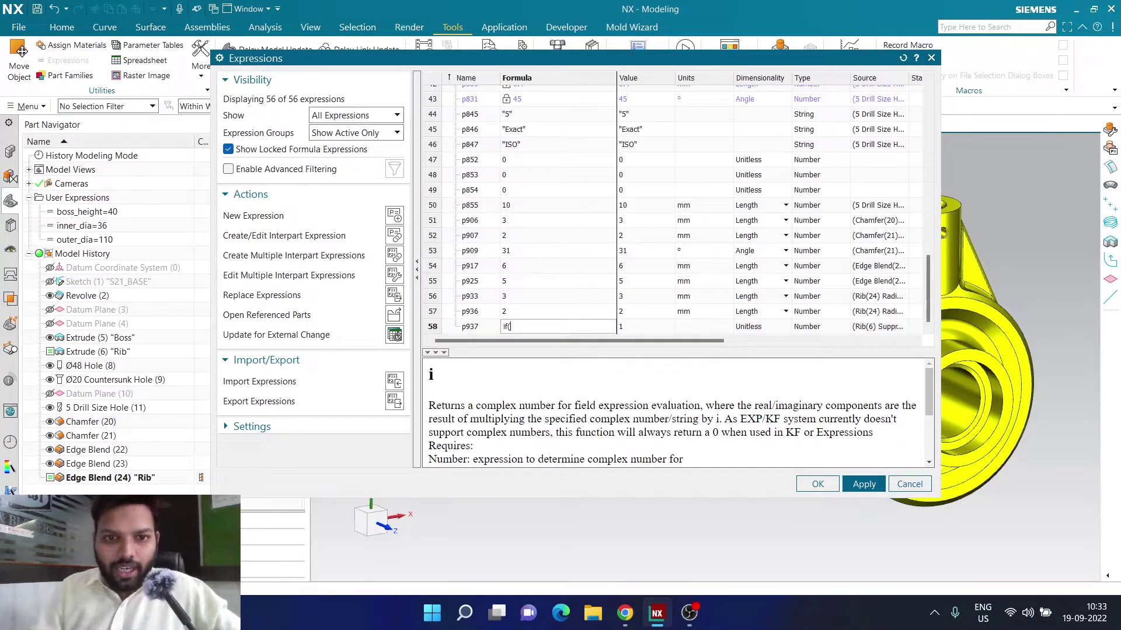
pyautogui.write('b')
pyautogui.press('Down')
pyautogui.press('Return')
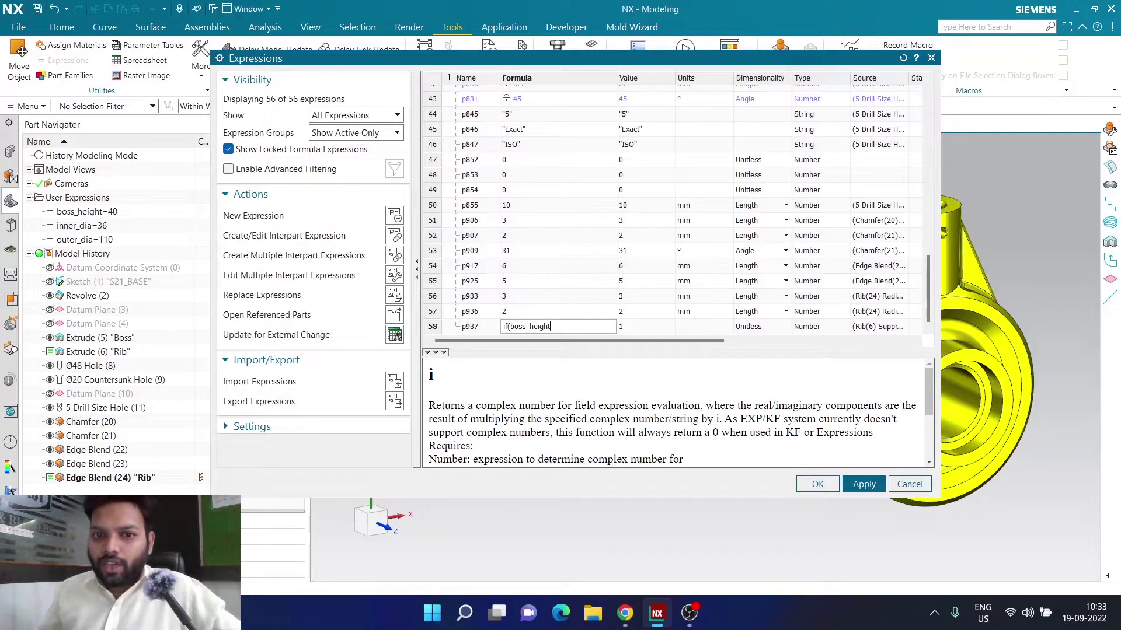
pyautogui.write('>')
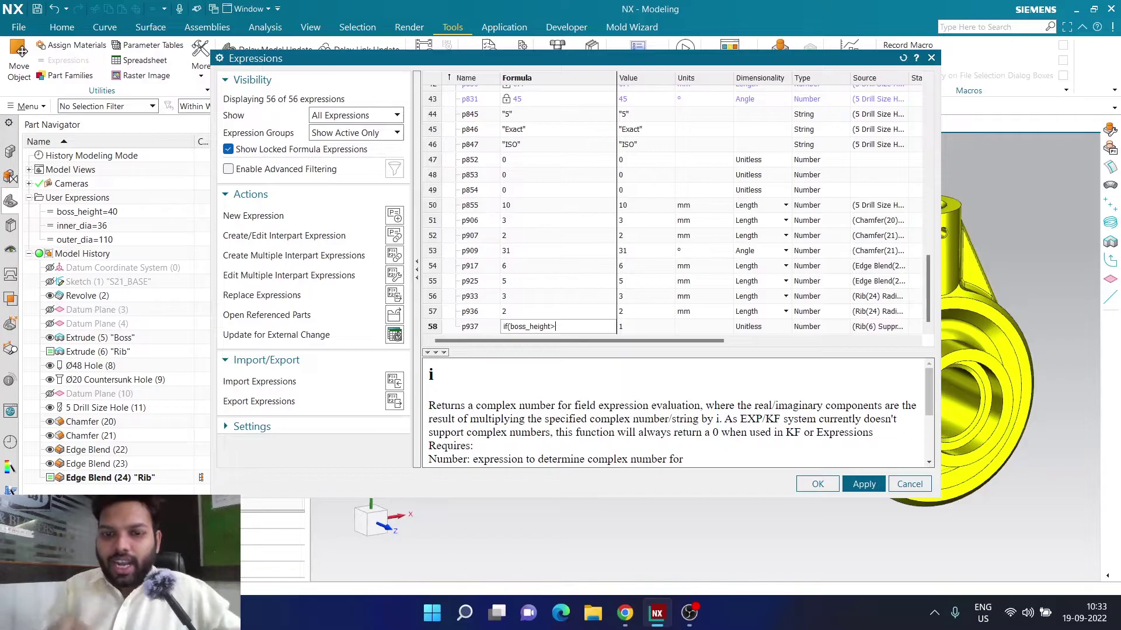
pyautogui.write('=40')
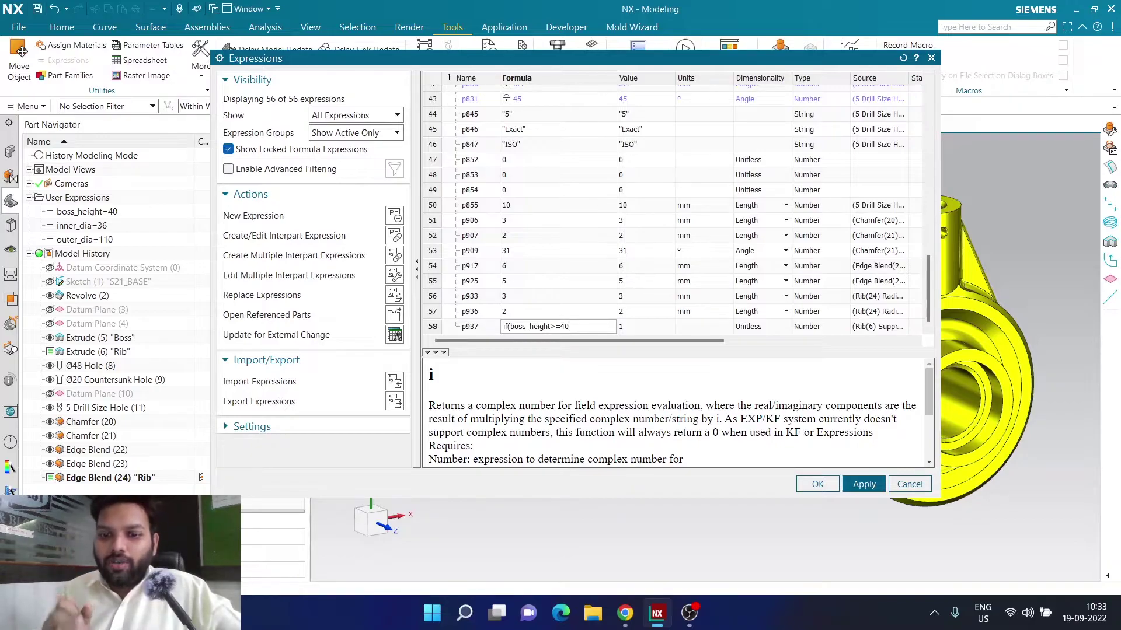
pyautogui.write(')')
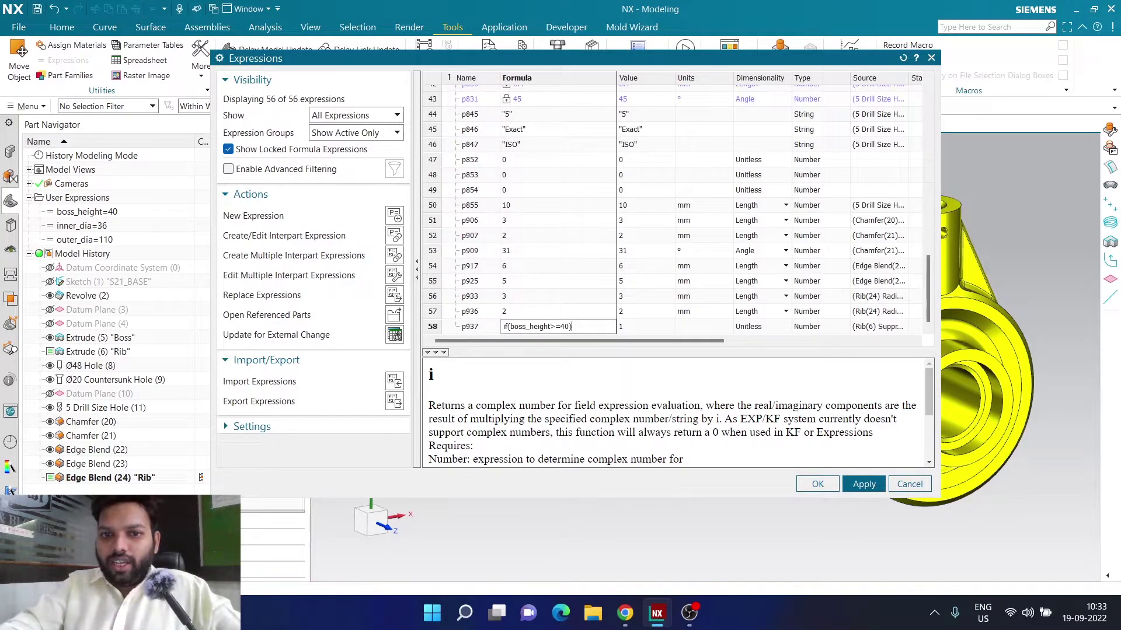
pyautogui.write('(')
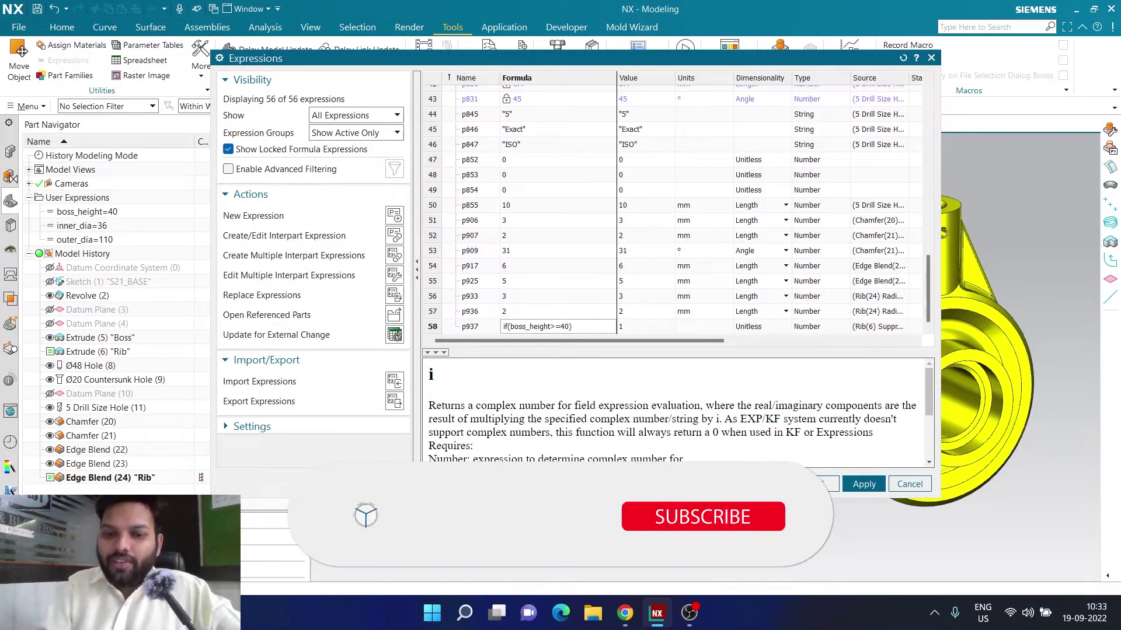
pyautogui.write('1)')
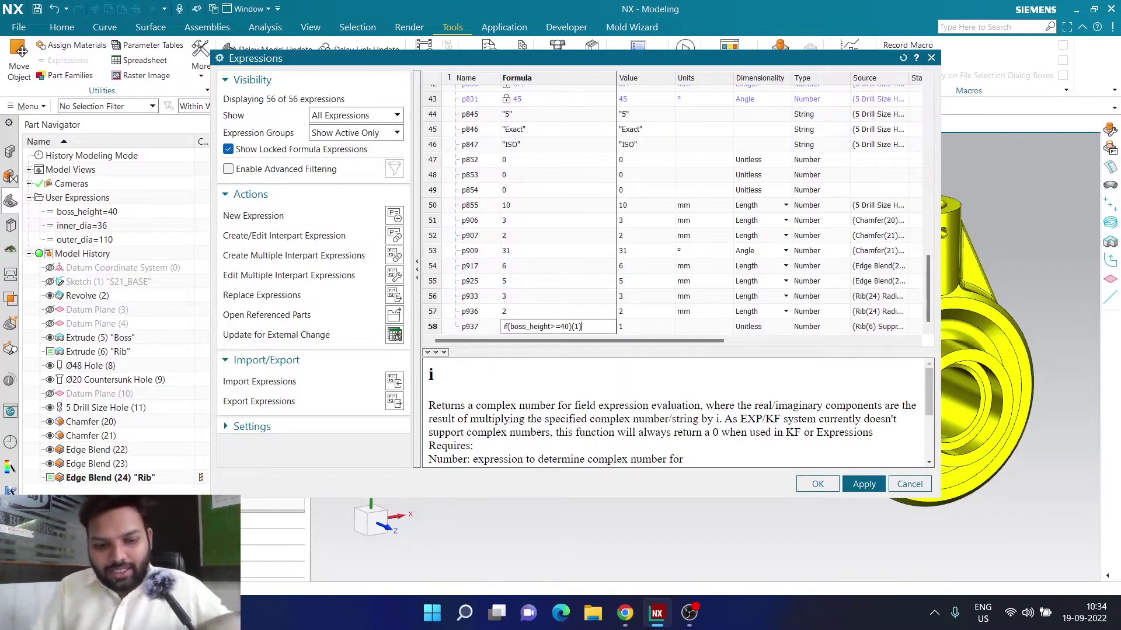
pyautogui.write('else')
pyautogui.press('BackSpace')
pyautogui.press('BackSpace')
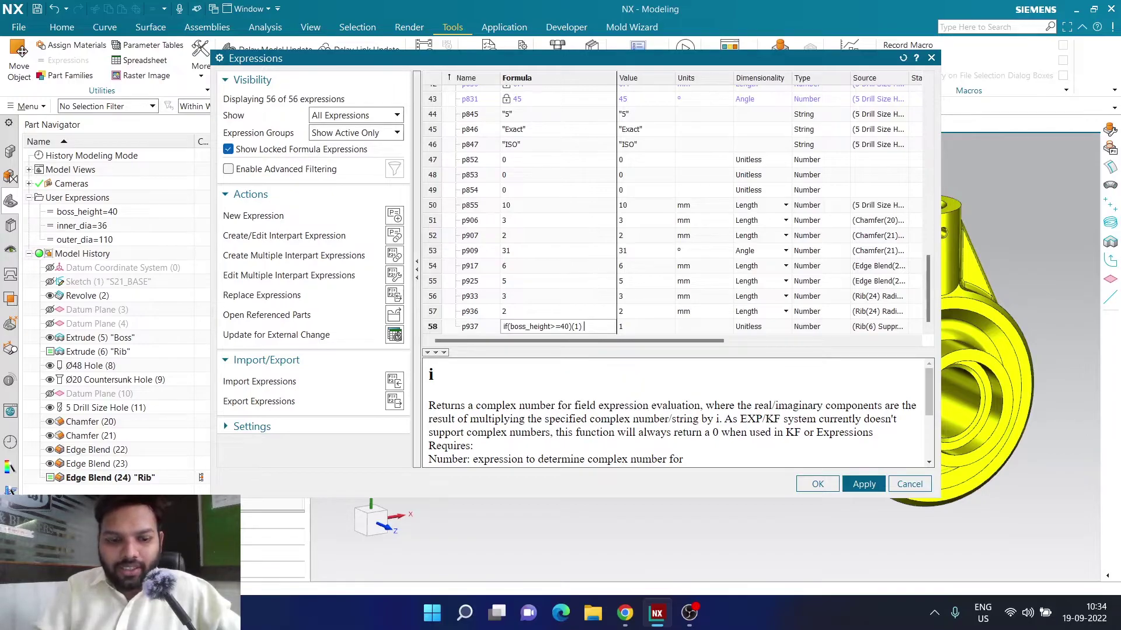
pyautogui.write('else')
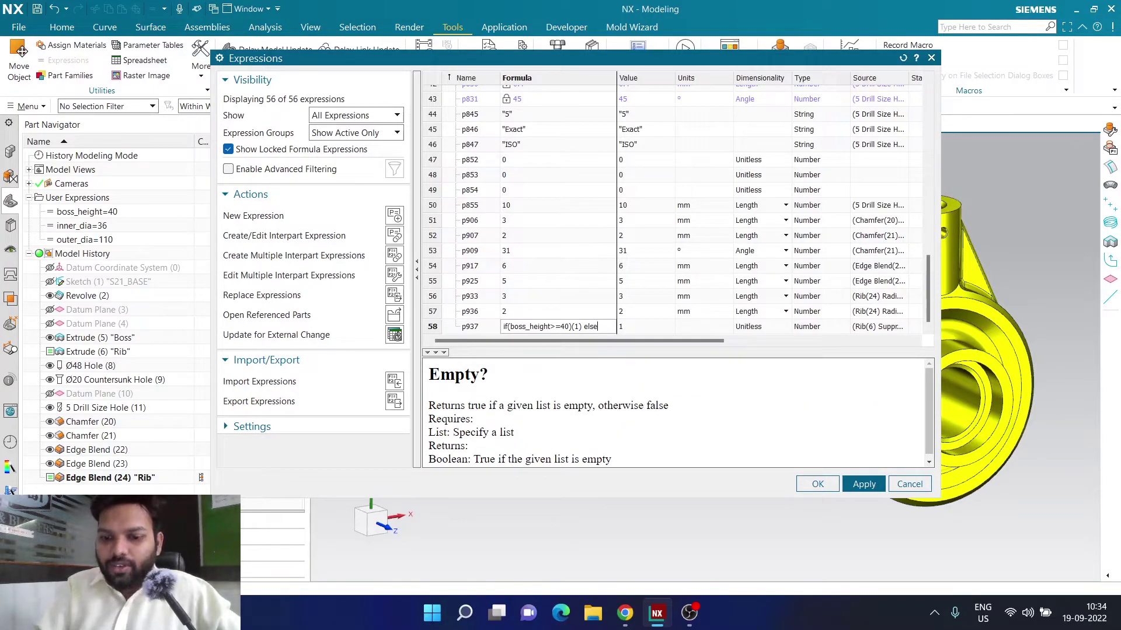
pyautogui.write('(0')
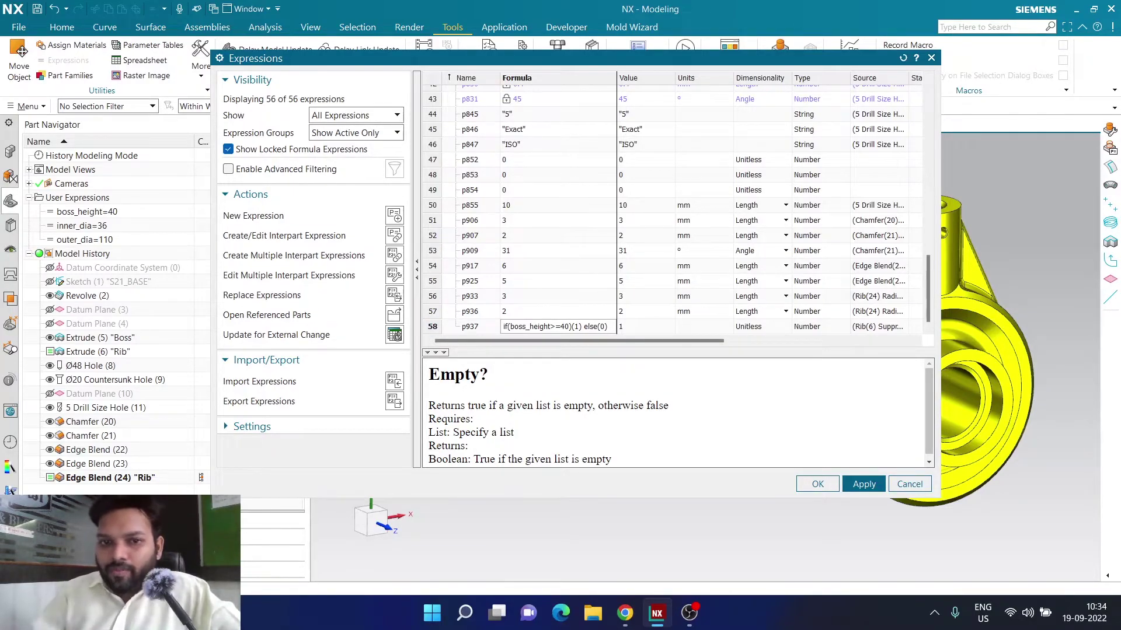
pyautogui.press('Return')
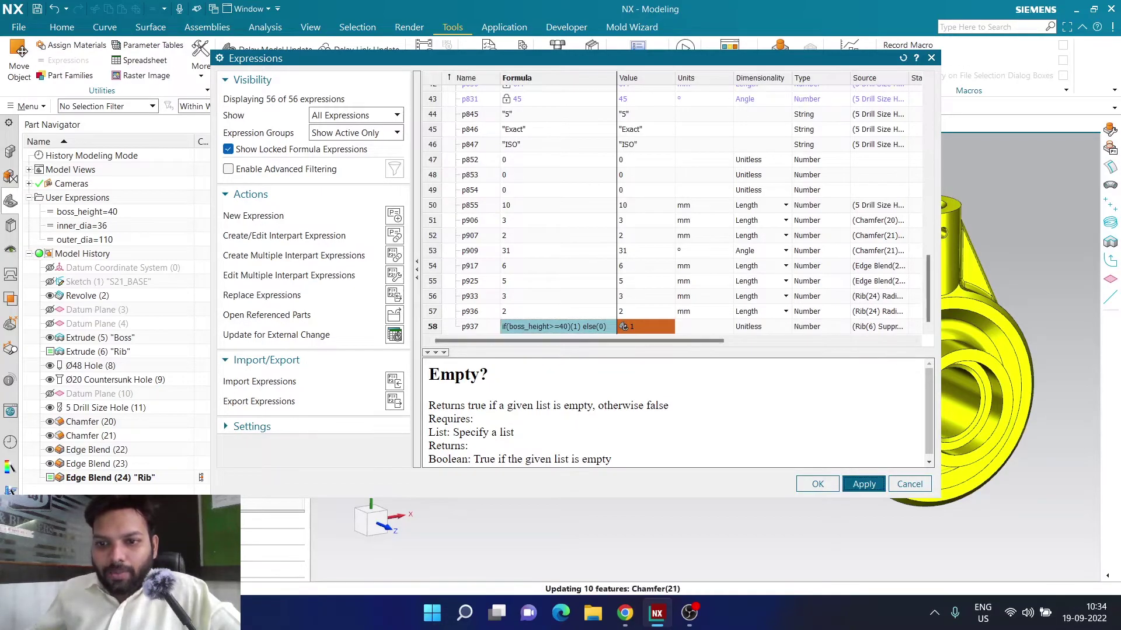
pyautogui.scroll(-2, 740, 476)
pyautogui.scroll(4, 888, 362)
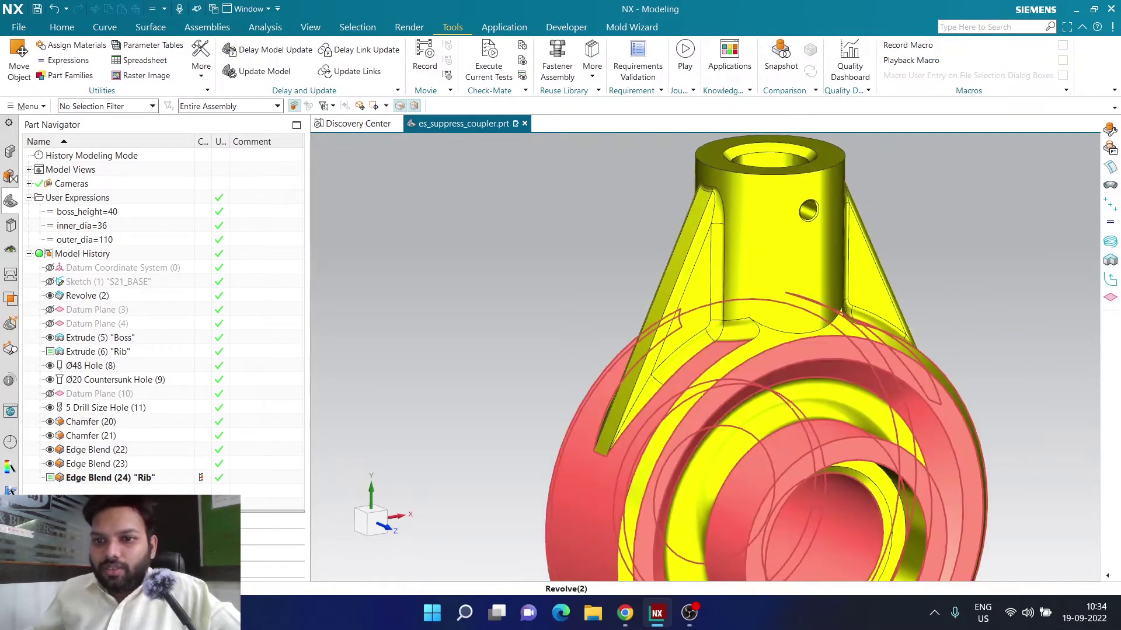
# Set the boss_height user expression to 50 to test the conditional Rib suppression above the threshold
pyautogui.scroll(-3, 633, 260)
pyautogui.scroll(1, 724, 216)
pyautogui.doubleClick(86, 211)
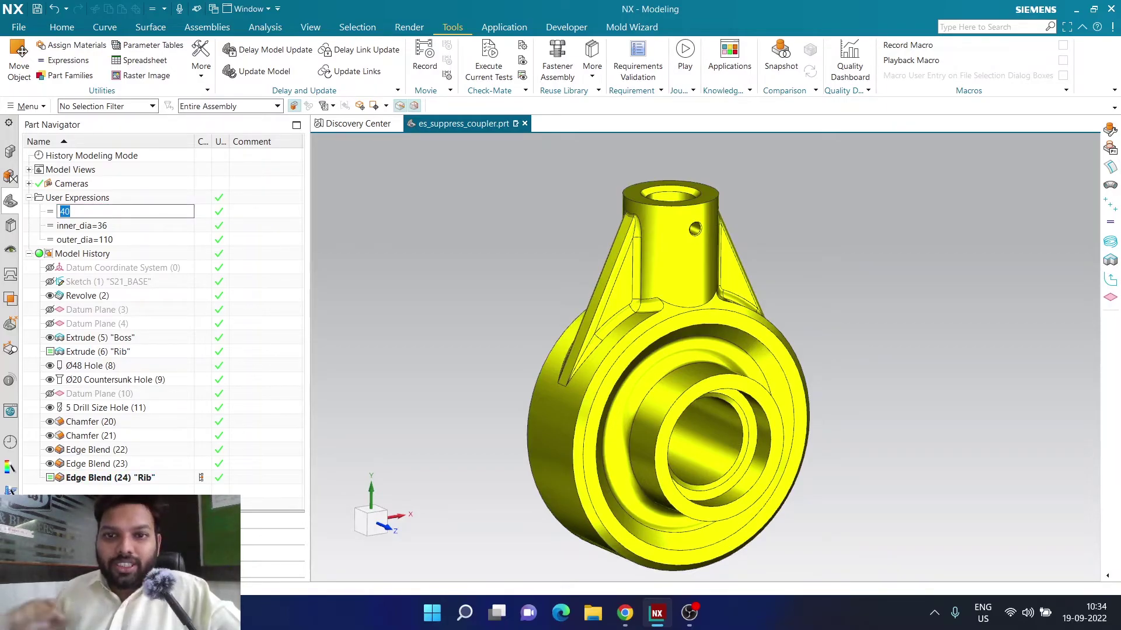
pyautogui.write('50')
pyautogui.press('Return')
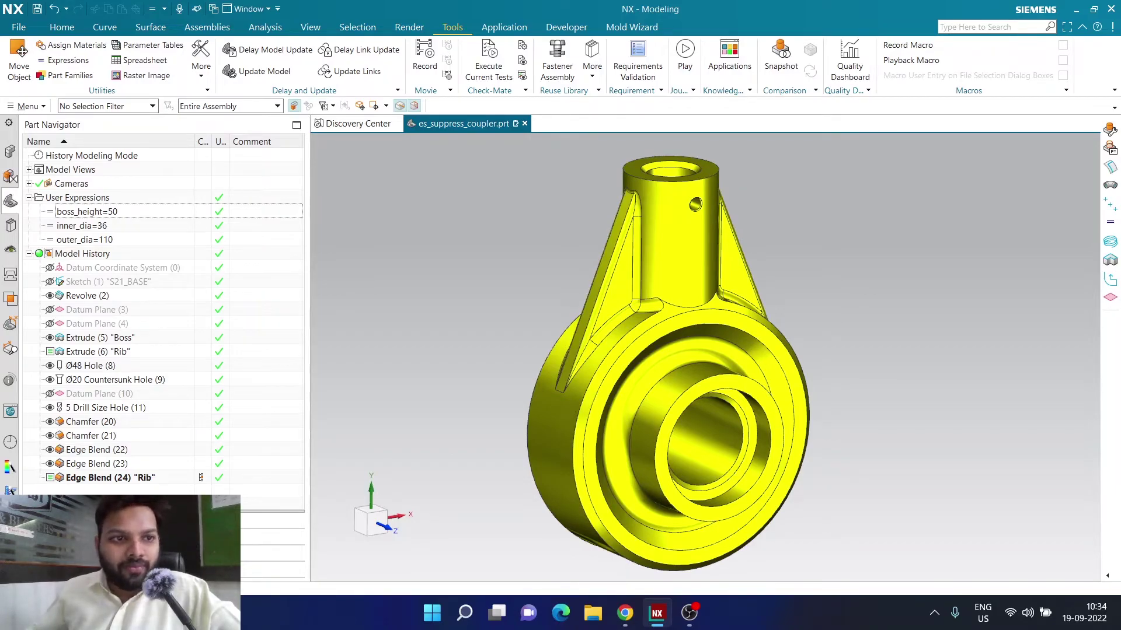
# Set the boss_height user expression to 30 to test the conditional Rib suppression below the threshold
pyautogui.doubleClick(86, 211)
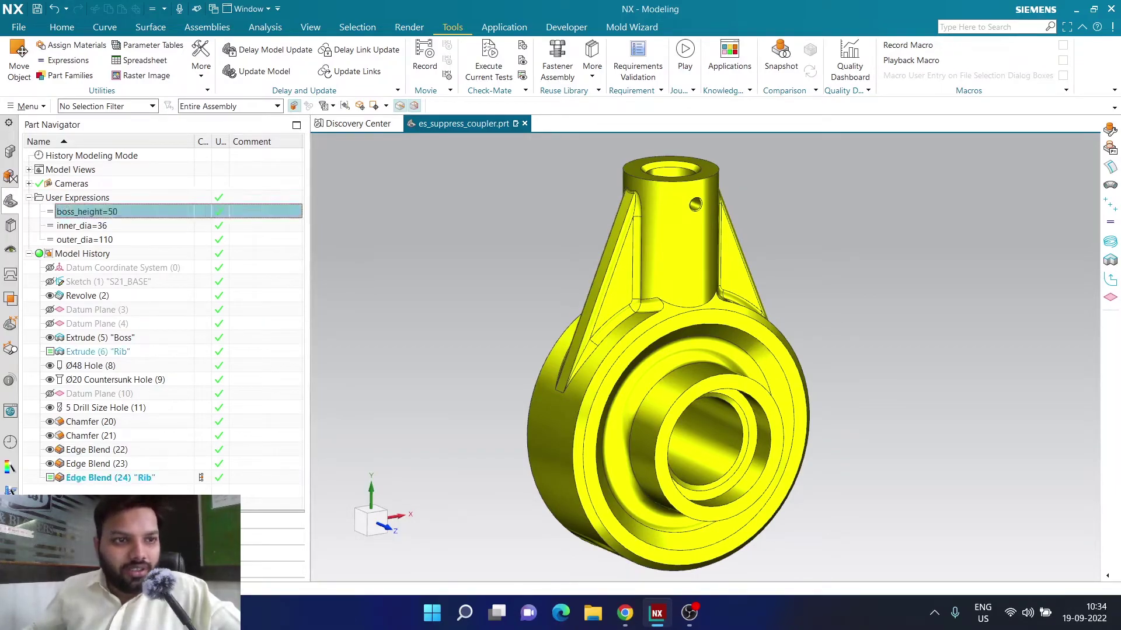
pyautogui.write('30')
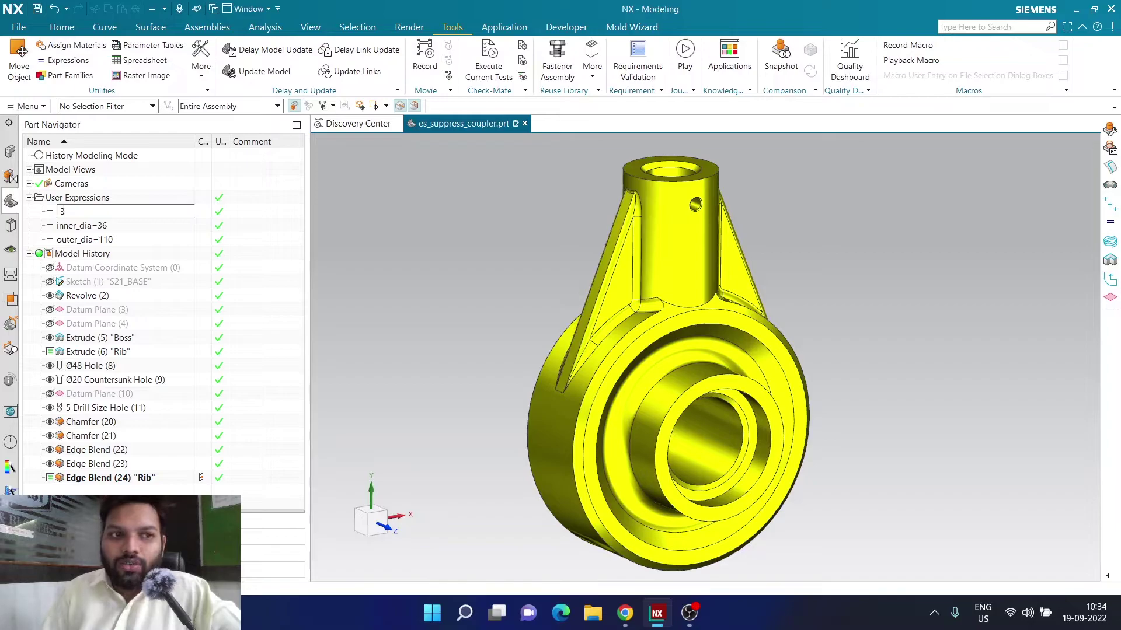
pyautogui.press('Return')
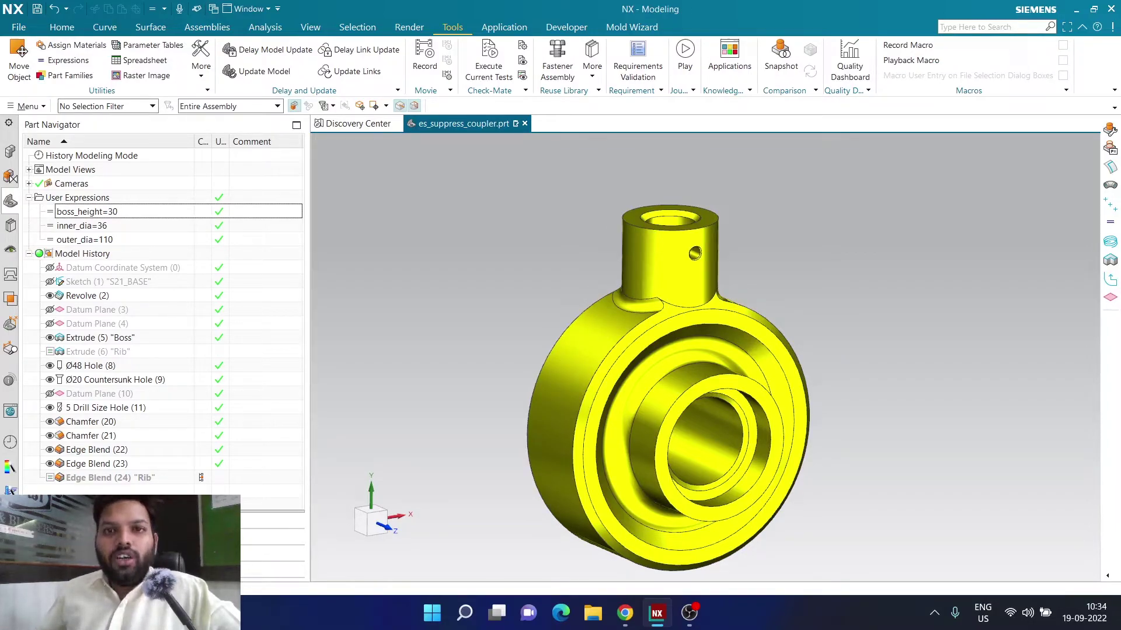
# Test the Rib suppression at the threshold by setting boss_height first to 40 and after that to 39
pyautogui.doubleClick(86, 211)
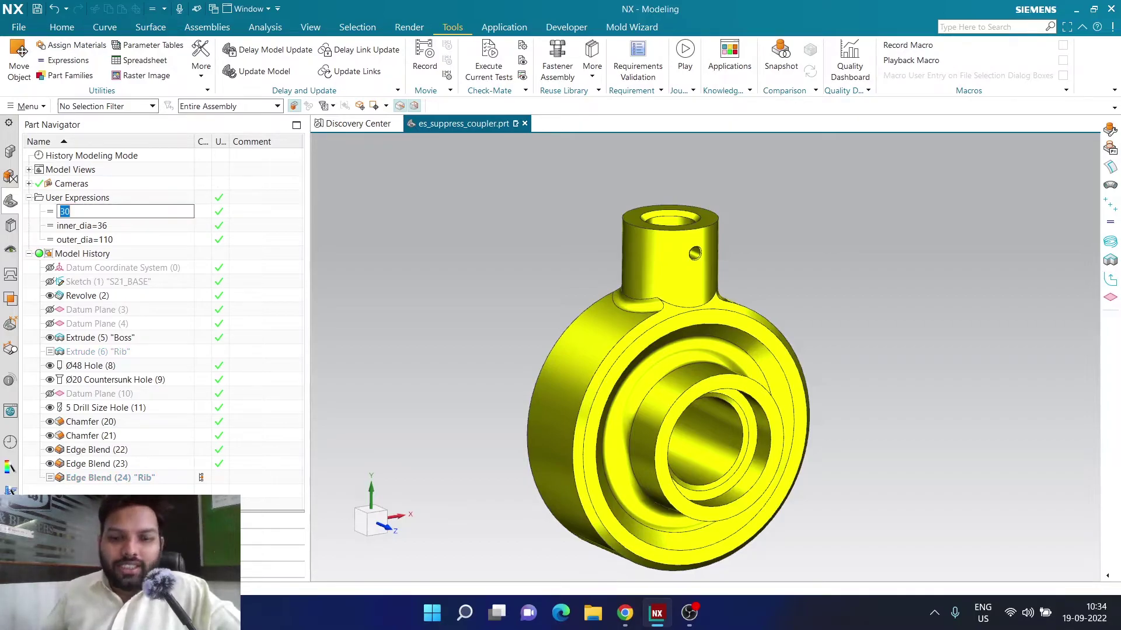
pyautogui.write('40')
pyautogui.press('Return')
pyautogui.doubleClick(86, 211)
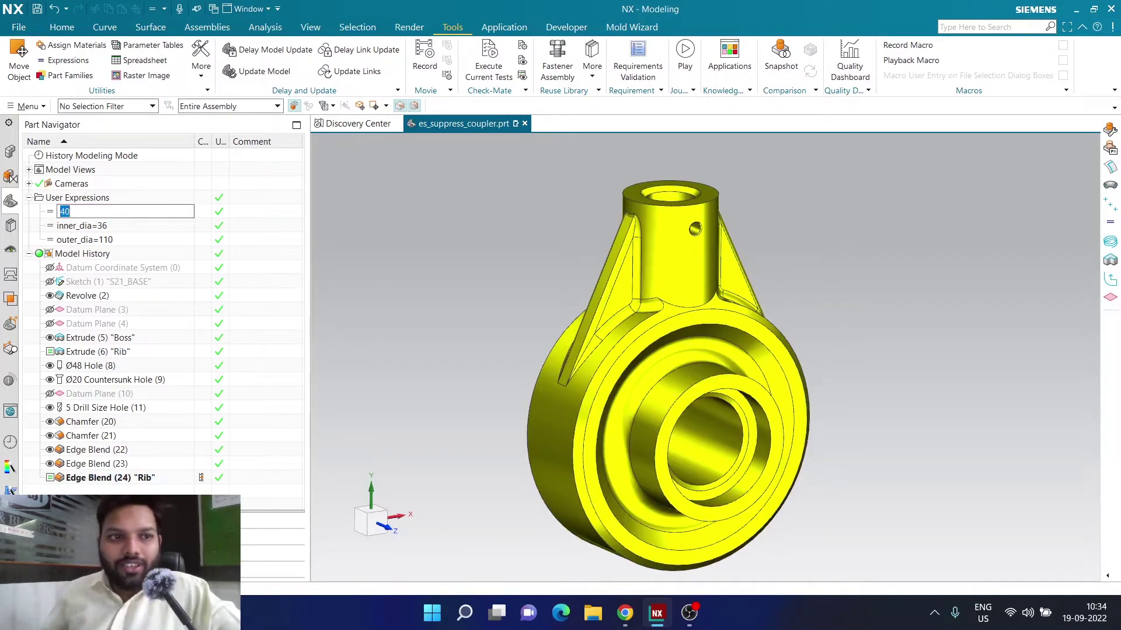
pyautogui.write('39')
pyautogui.press('Return')
# Set the boss_height user expression back to 40 so the Rib extrude and its edge blend are unsuppressed
pyautogui.doubleClick(86, 211)
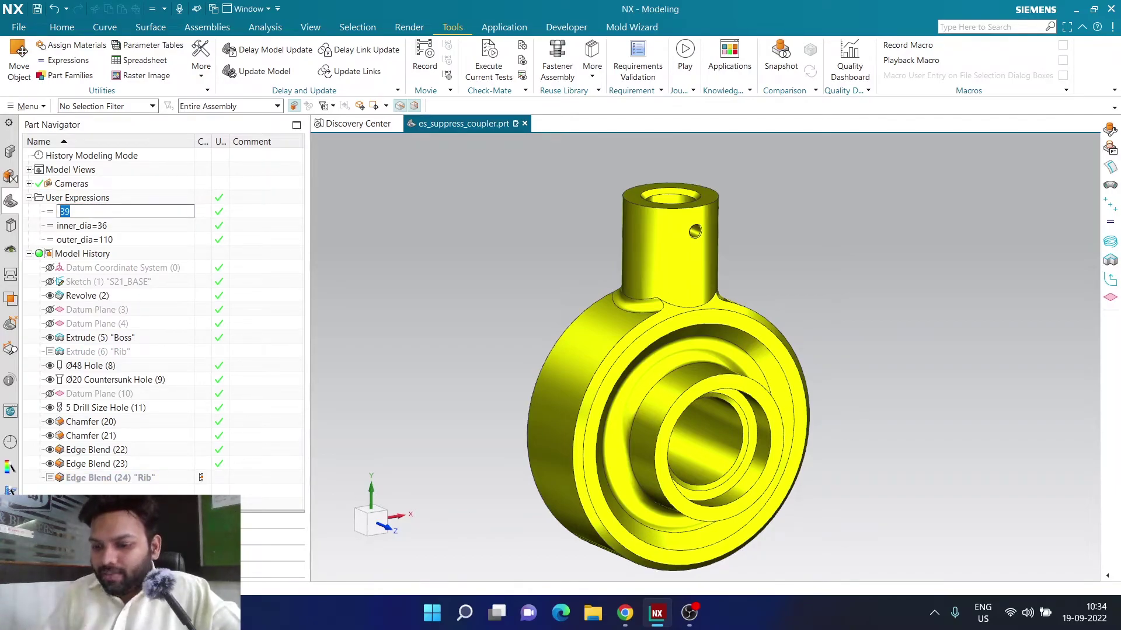
pyautogui.write('40')
pyautogui.press('Return')
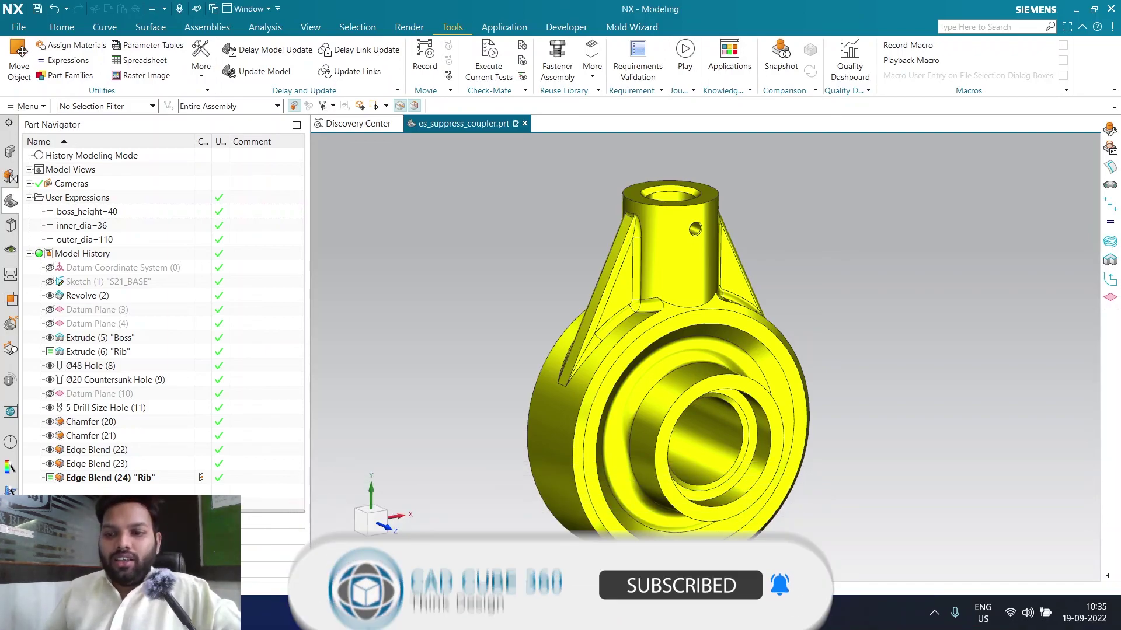
pyautogui.click(934, 612)
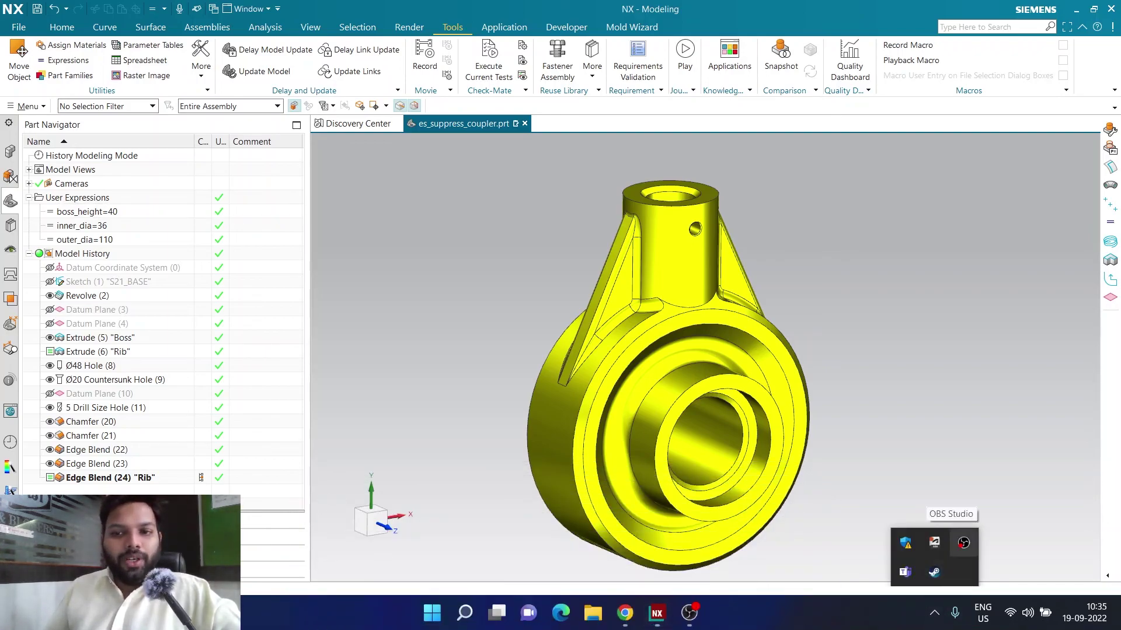